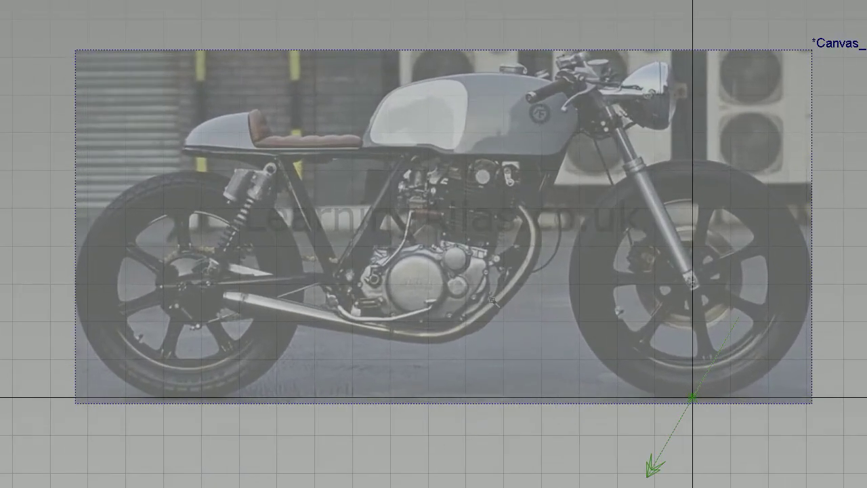
Step: Inspect the placed Canvas_Right and Canvas_Top motorcycle reference images in the perspective view
key("F5")
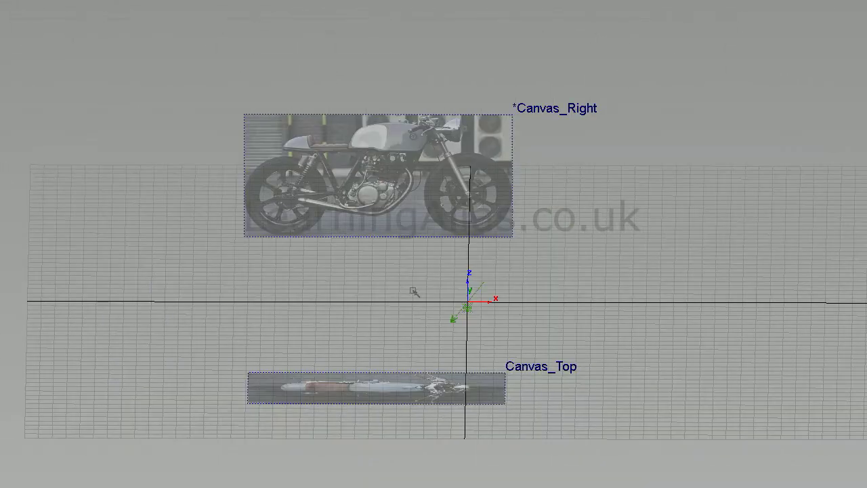
left_click_drag(414, 291, 165, 275, "alt+shift")
middle_click_drag(164, 275, 200, 225, "alt+shift")
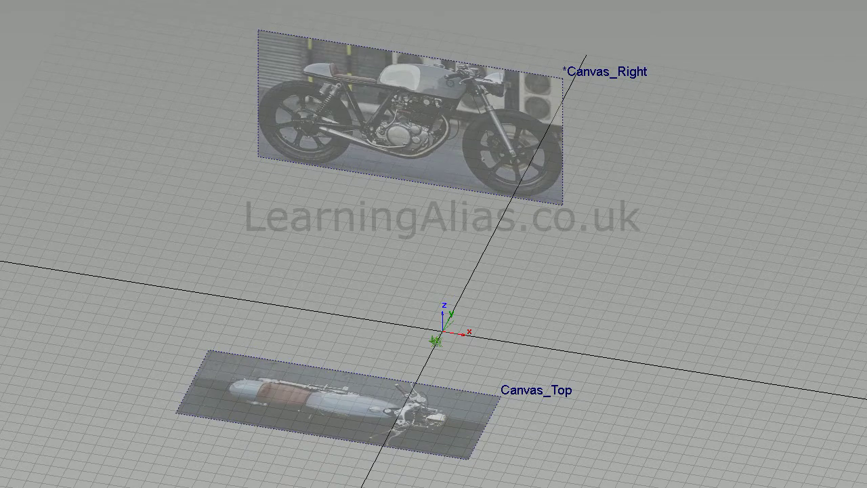
Step: Switch to Windows Photo Viewer, look through the motorcycle reference photos, and return to the canvases in the modelling scene
key("alt+Tab")
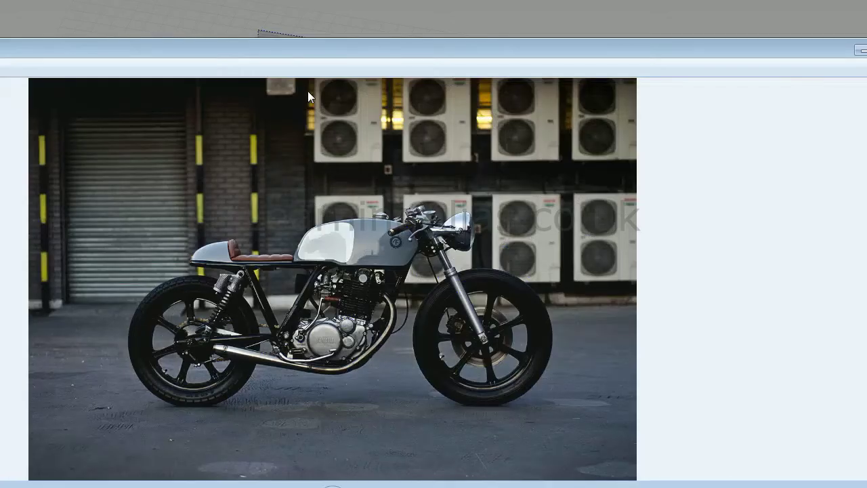
left_click_drag(306, 53, 377, 25)
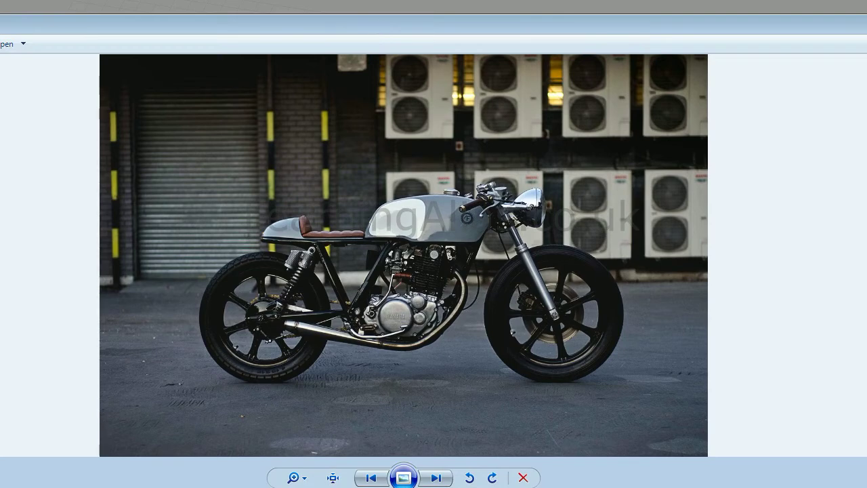
left_click_drag(866, 252, 658, 268)
left_click_drag(317, 38, 536, 25)
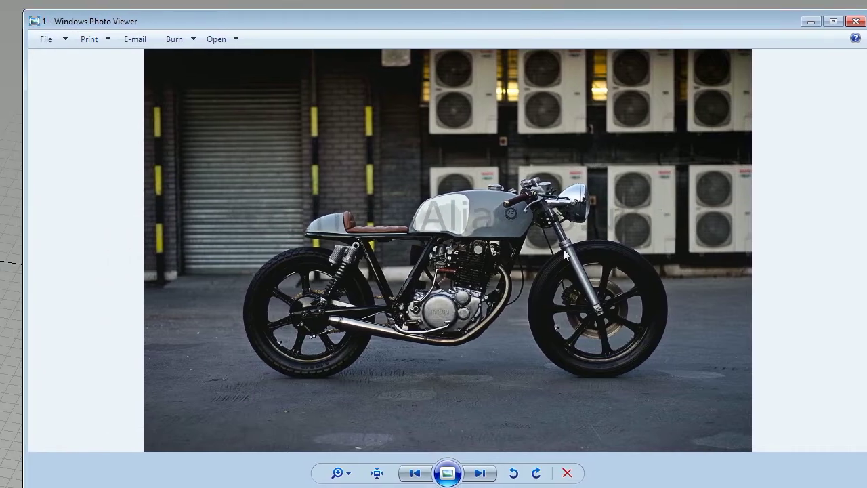
left_click(480, 473)
left_click(480, 473)
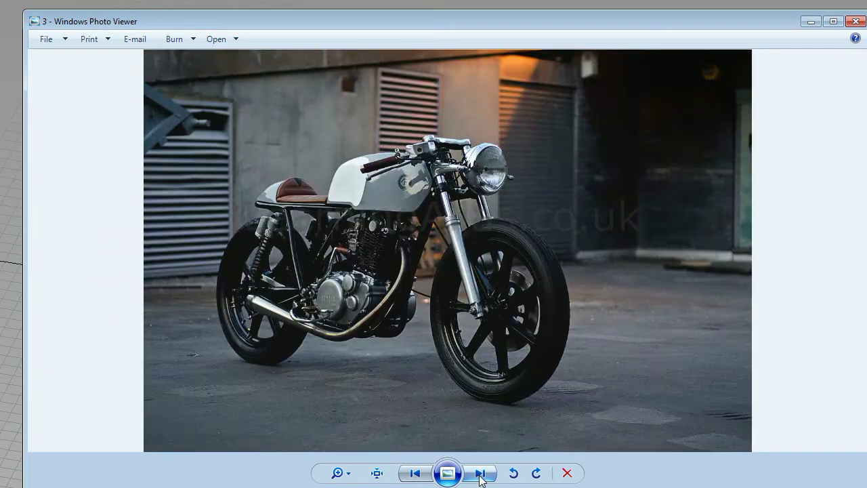
left_click(480, 473)
left_click(480, 472)
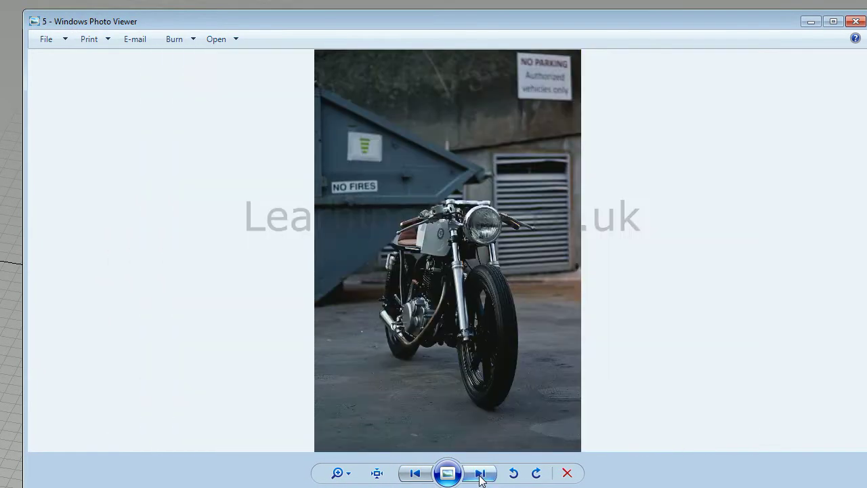
left_click(480, 473)
left_click(480, 473)
left_click(479, 473)
left_click(480, 472)
left_click(480, 473)
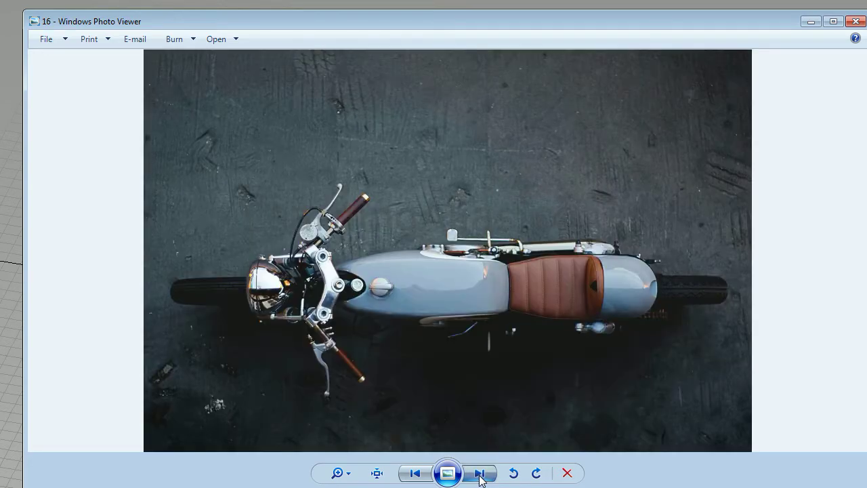
left_click(479, 473)
left_click(480, 473)
left_click(480, 473)
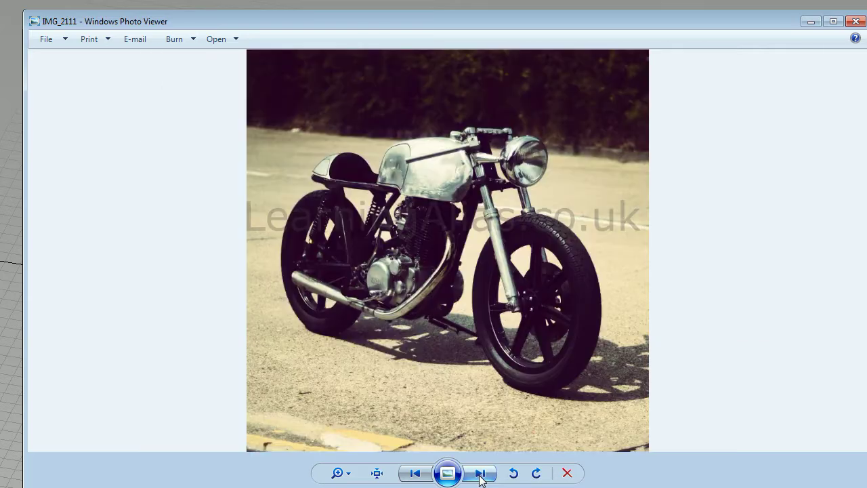
left_click(480, 473)
left_click(480, 473)
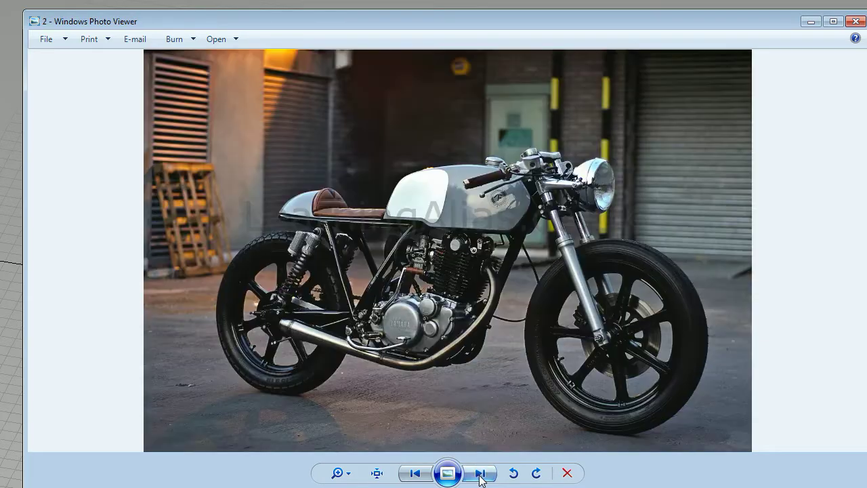
left_click(862, 20)
left_click_drag(331, 304, 223, 282, "alt+shift")
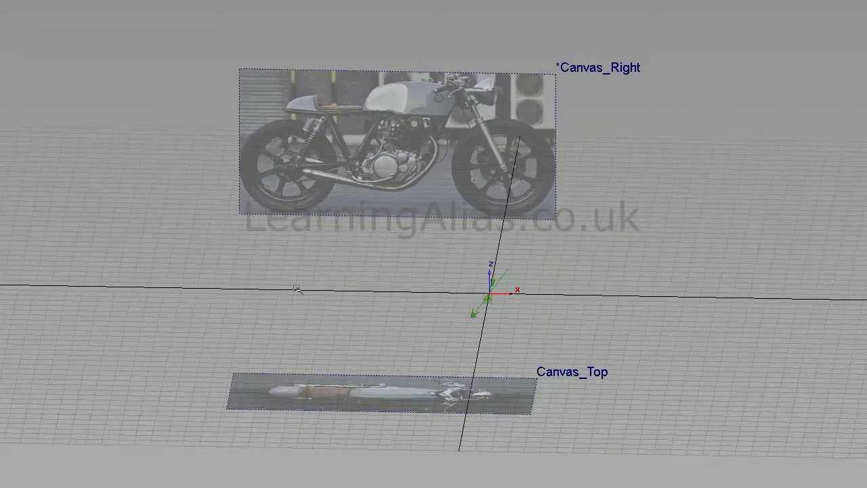
key("F6")
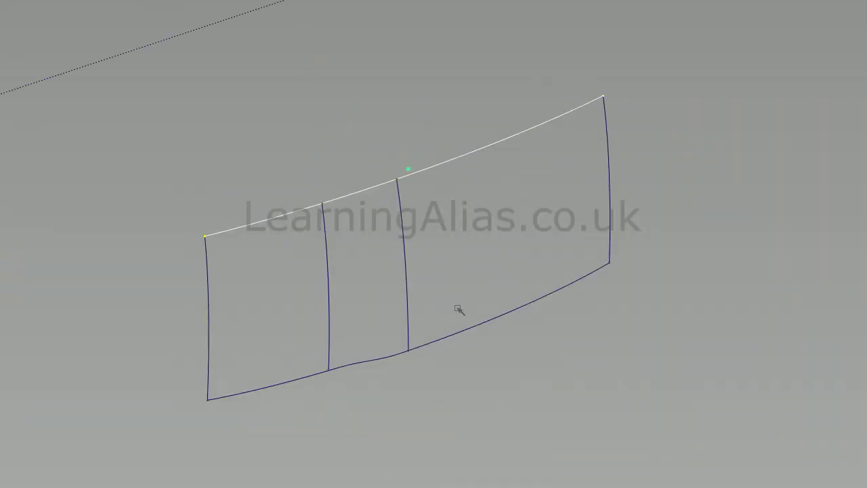
Step: Pick the example network's lower, end and inner cross curves plus the short transition curve to examine the tank side's curve layout
left_click_drag(489, 312, 497, 365)
left_click_drag(274, 382, 441, 413)
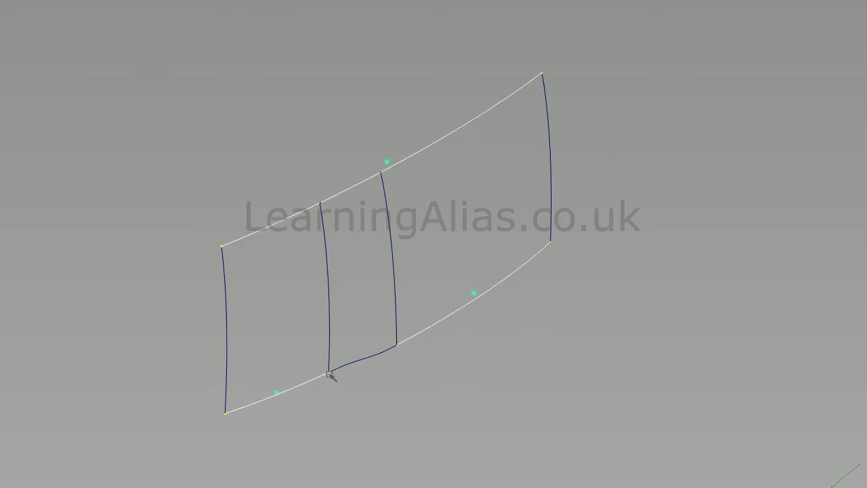
left_click_drag(470, 368, 402, 432, "alt+shift")
left_click(208, 344)
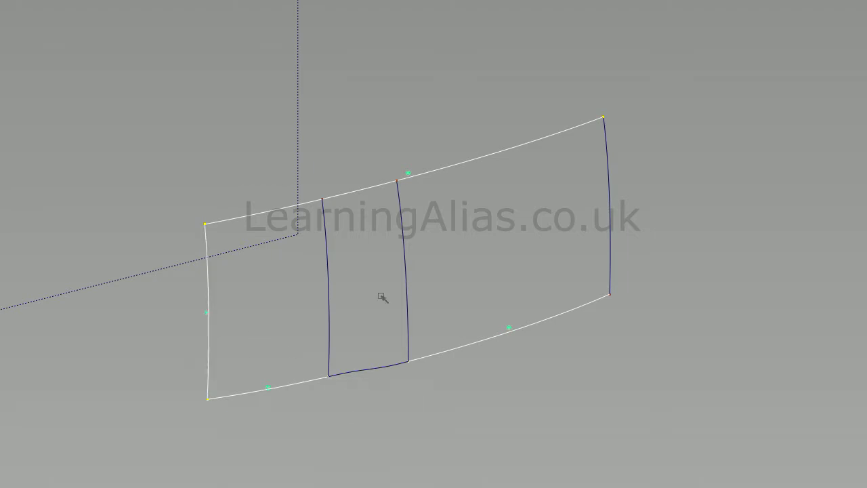
left_click(609, 217)
left_click_drag(329, 281, 201, 356, "alt+shift")
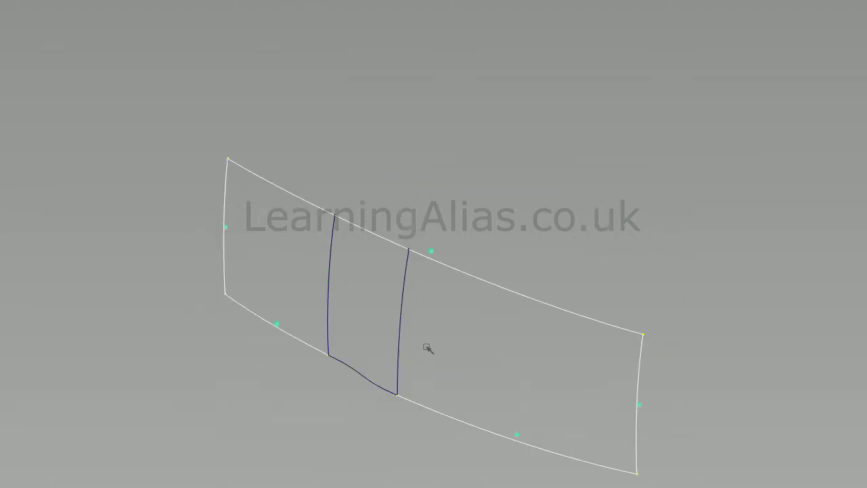
left_click(401, 336)
left_click(328, 293)
left_click_drag(326, 282, 320, 283, "alt+shift")
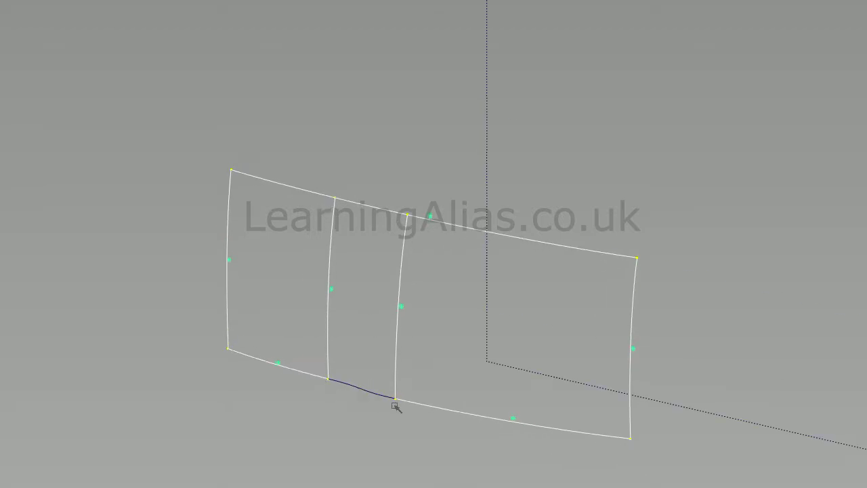
left_click_drag(352, 437, 389, 407, "alt+shift")
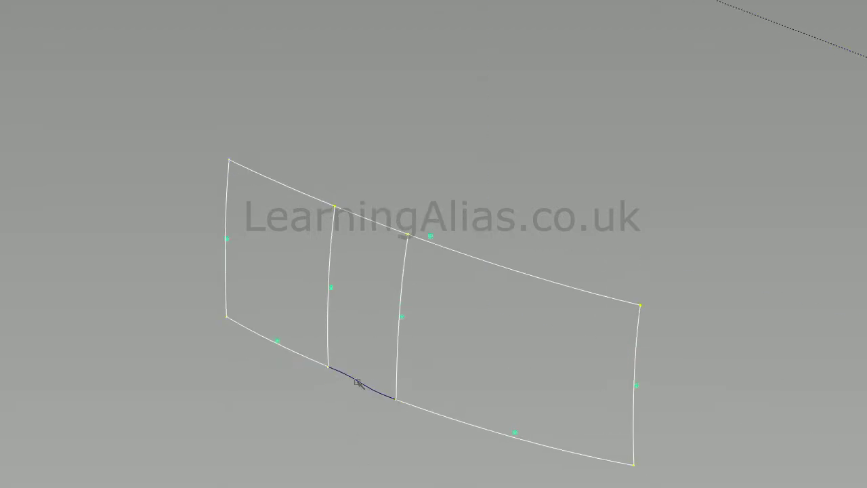
left_click_drag(322, 417, 363, 393, "alt+shift")
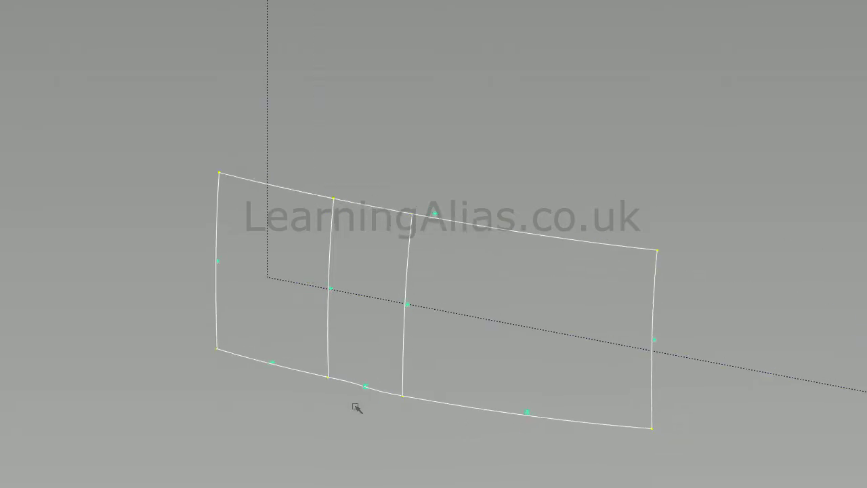
left_click_drag(229, 381, 273, 384, "alt+shift")
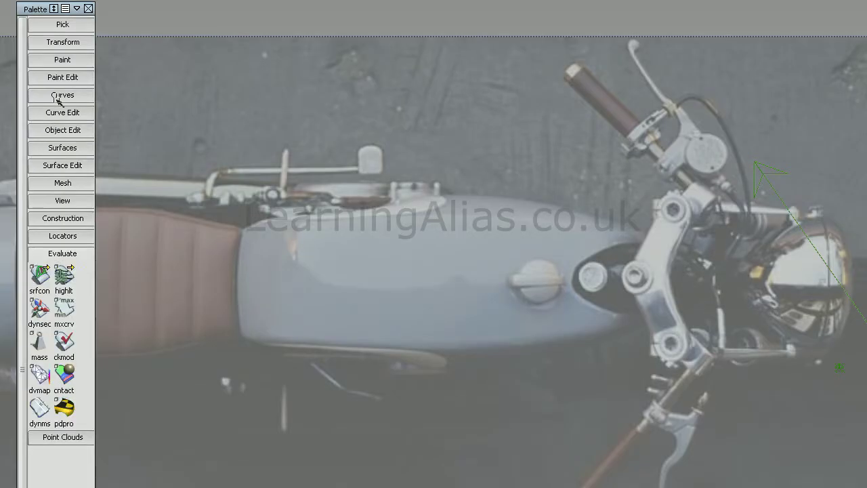
Step: Draw a straight six-CV curve along the tank's side in the top view, from its rear edge to near its front
left_click(57, 98)
left_click_drag(60, 121, 112, 120)
double_click(65, 124)
left_click_drag(0, 245, 224, 191)
left_click(321, 189)
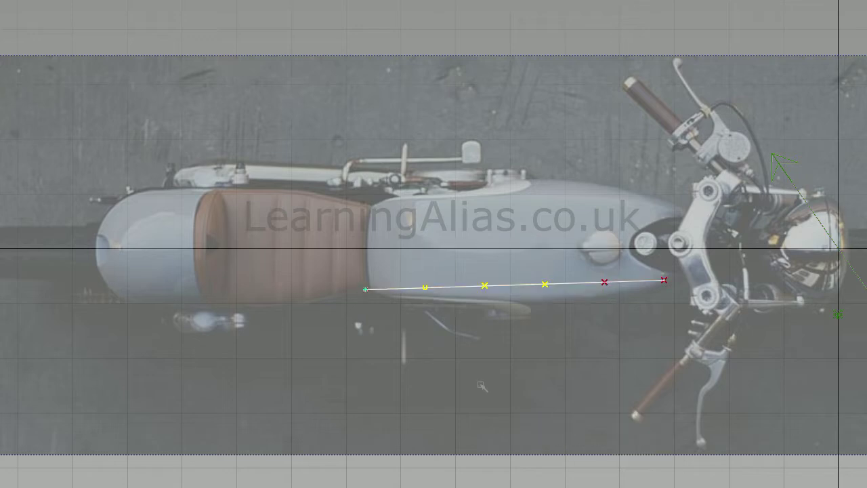
Step: Move the curve's inner CVs outward so it bows along the fuel tank's side outline in the top view
right_click_drag(492, 404, 492, 369, "ctrl+shift")
right_click_drag(492, 356, 492, 367)
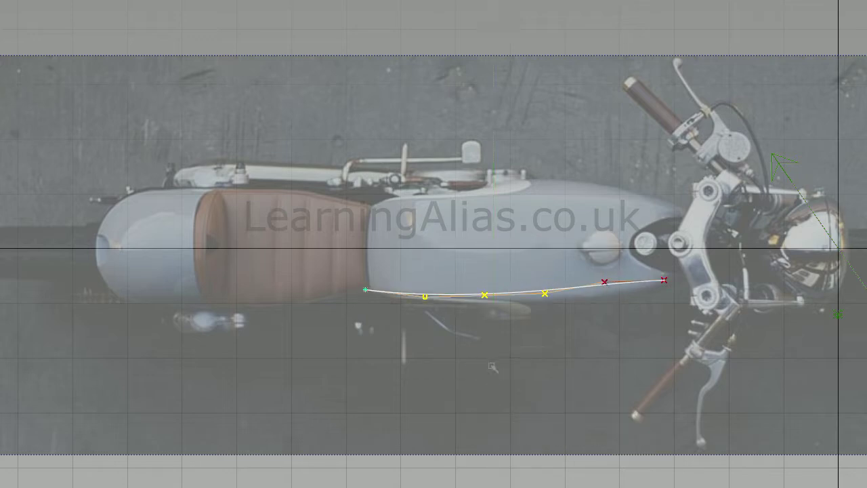
key("ctrl+z")
right_click_drag(548, 376, 549, 384)
left_click_drag(444, 317, 394, 278)
right_click_drag(608, 326, 608, 330)
left_click_drag(619, 310, 572, 241)
right_click_drag(605, 380, 605, 380)
left_click_drag(605, 381, 605, 384)
left_click(524, 363)
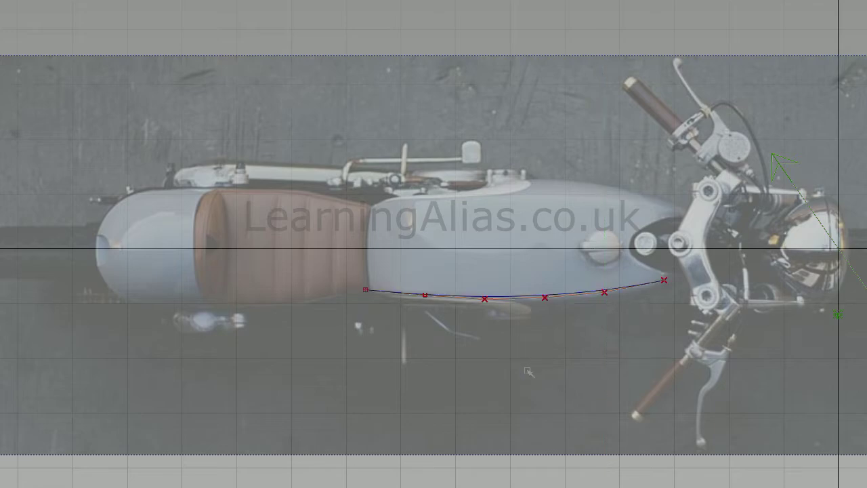
Step: Add curvature comb plots to both tank side curves in the top view
key("F6")
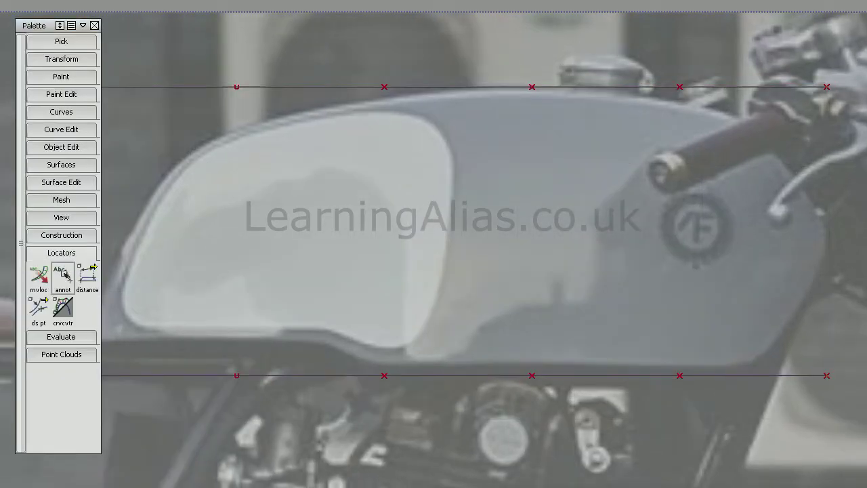
left_click(38, 279)
left_click(61, 309)
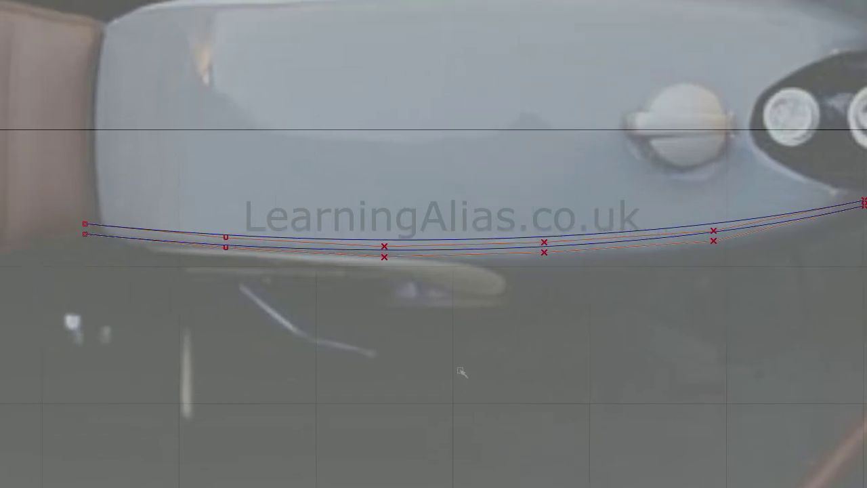
left_click_drag(461, 371, 450, 343, "ctrl+shift")
left_click(430, 249)
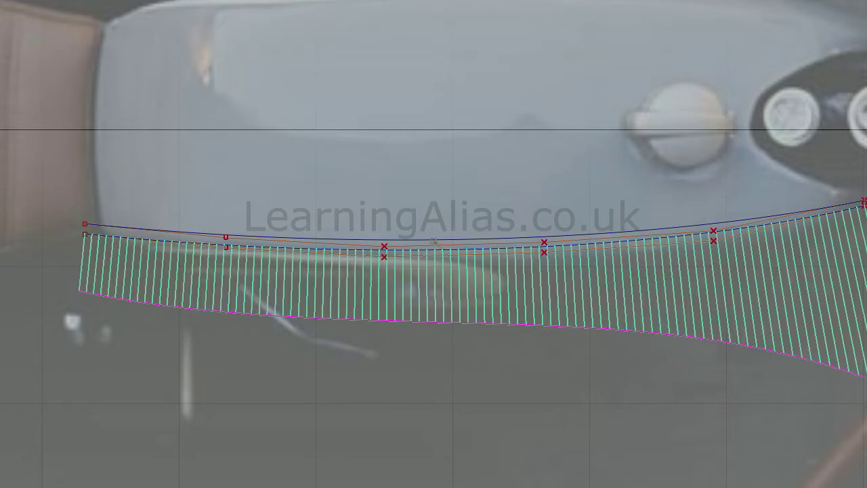
left_click(432, 241)
left_click(427, 333)
Step: Adjust the second CVs of both tank side curves outward and along the hull to smooth the curvature combs at the rear
left_click_drag(206, 222, 261, 254)
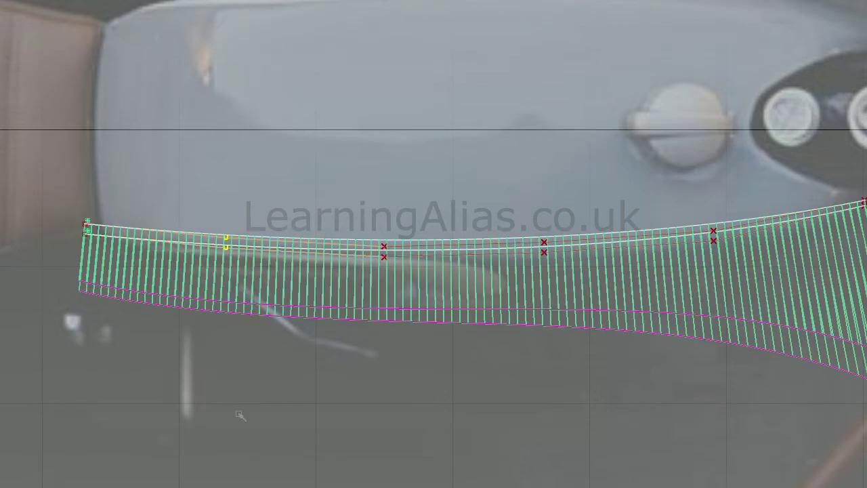
right_click_drag(257, 461, 257, 484)
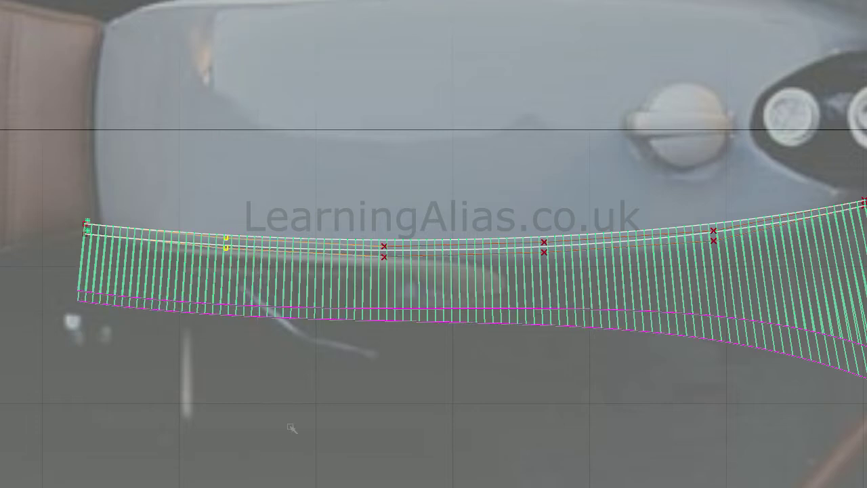
middle_click_drag(303, 426, 270, 400, "ctrl+shift")
left_click(238, 248)
left_click_drag(359, 415, 163, 414)
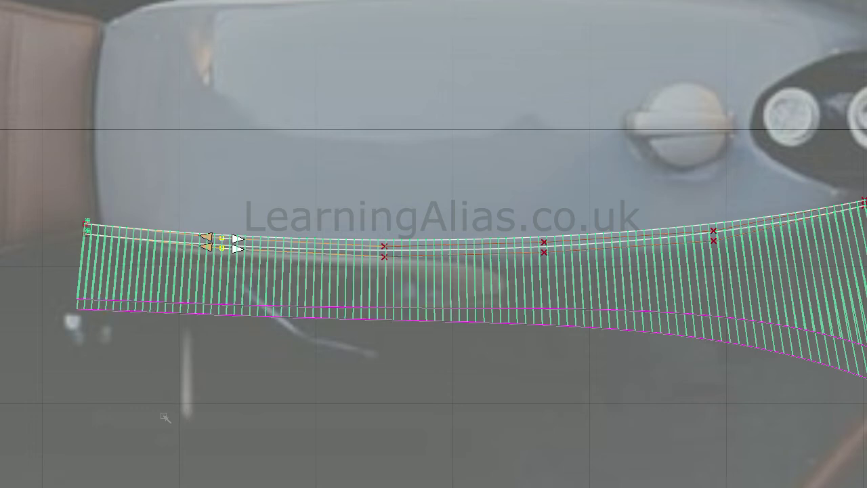
Step: Delete the curvature comb plots from both tank side curves
left_click_drag(415, 385, 419, 341, "ctrl+shift")
left_click_drag(429, 435, 434, 463, "ctrl+shift")
left_click_drag(360, 357, 501, 285)
key("Delete")
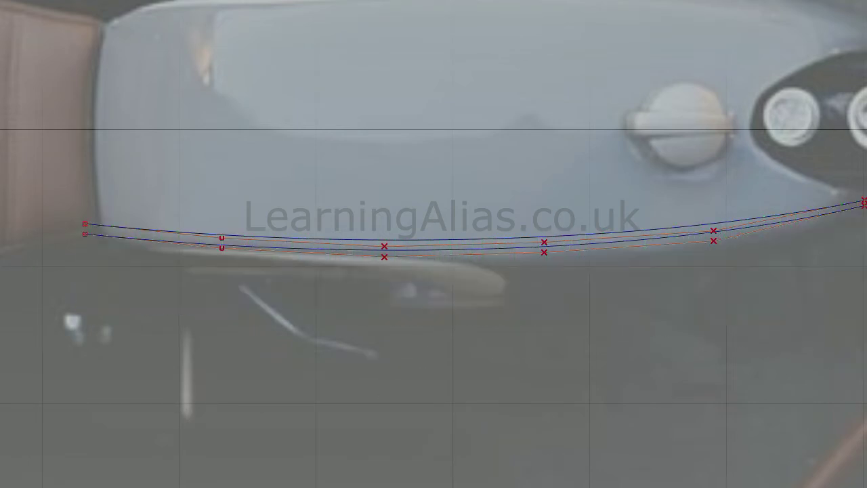
Step: Duplicate the outer tank side curve, curve#302, by copying and pasting it
left_click_drag(637, 292, 632, 263, "ctrl+shift")
left_click(622, 241)
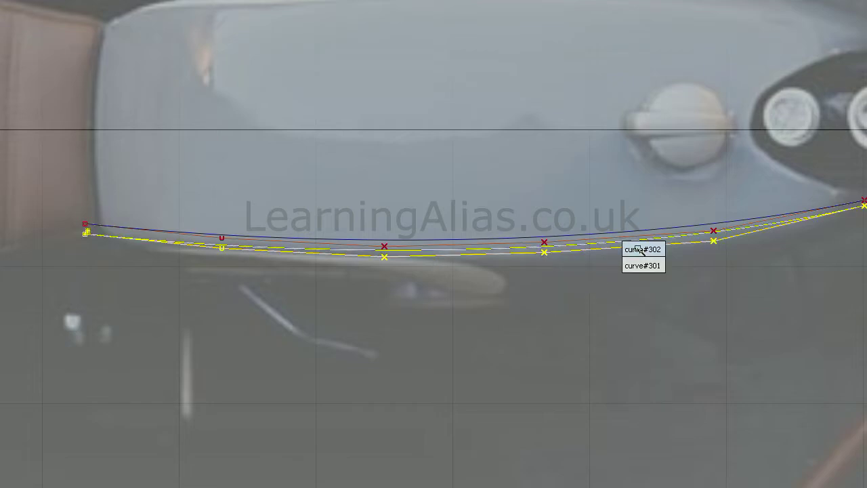
left_click(642, 249)
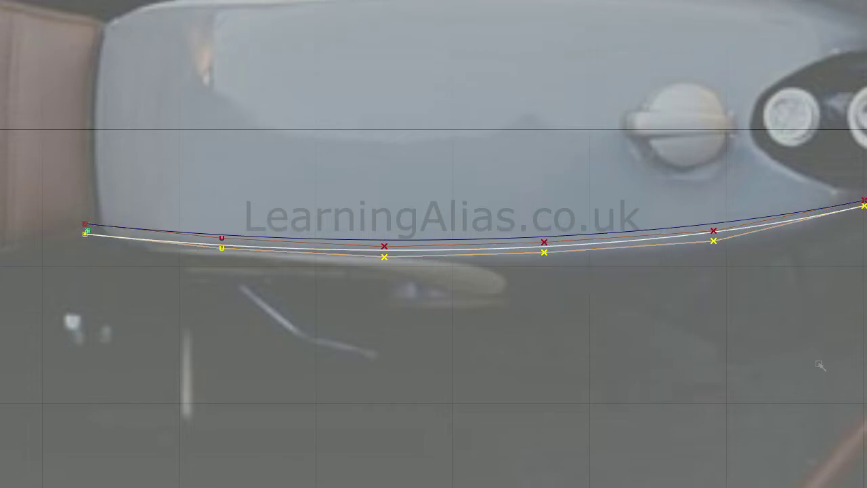
key("ctrl+c")
key("ctrl+v")
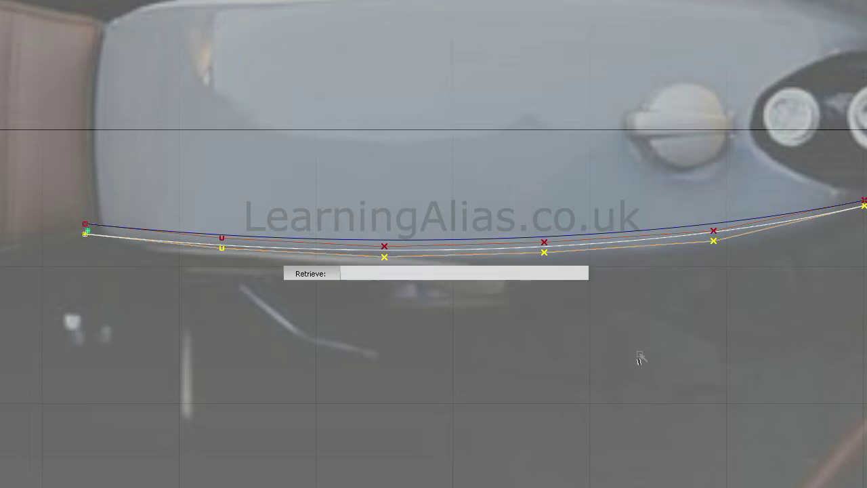
Step: Move the duplicated curve outward along Y, beyond the tank's side outline in the top view
right_click_drag(639, 359, 634, 315, "ctrl+shift")
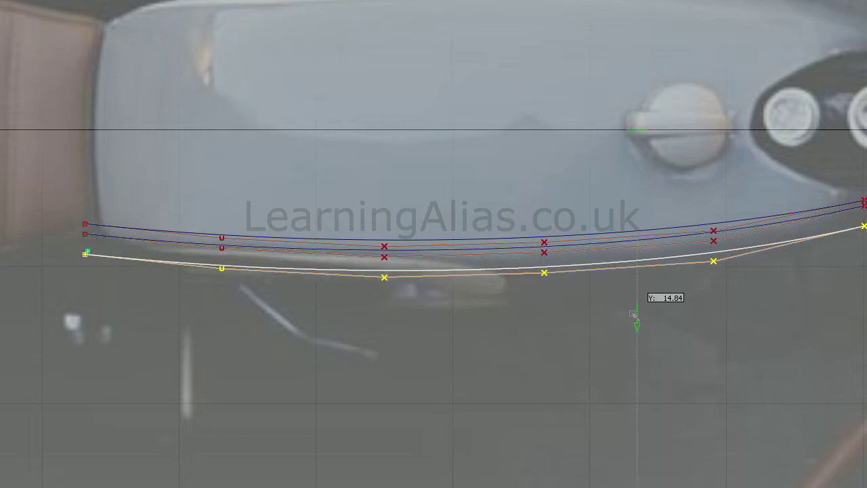
left_click_drag(634, 314, 630, 327)
left_click_drag(693, 431, 693, 424)
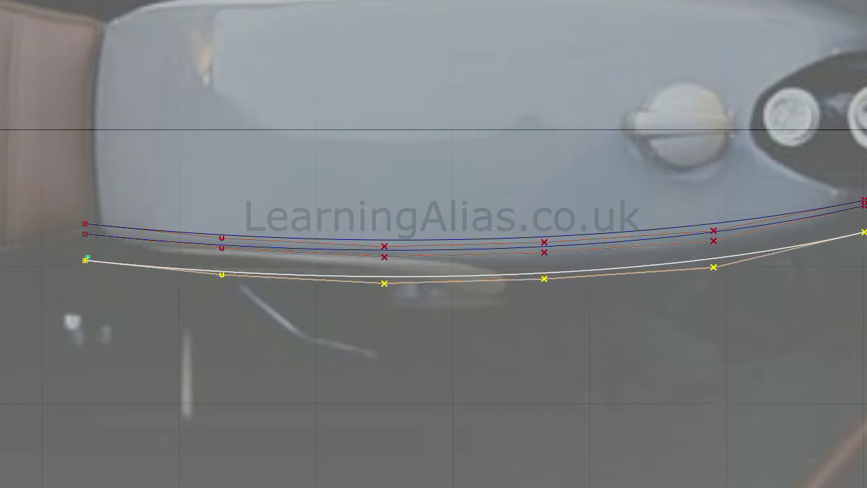
left_click_drag(668, 334, 671, 337)
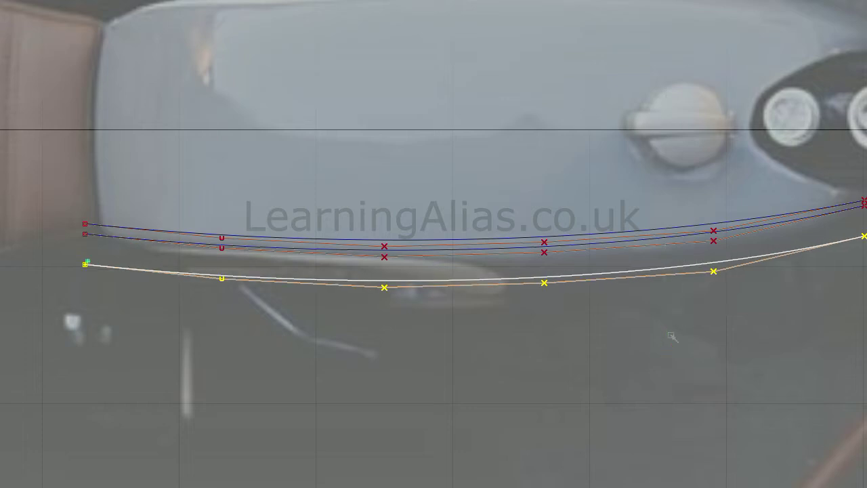
Step: Move the duplicated curve's front end CV and the CV beside it inward in Y, closer to the original side curves
left_click(862, 289)
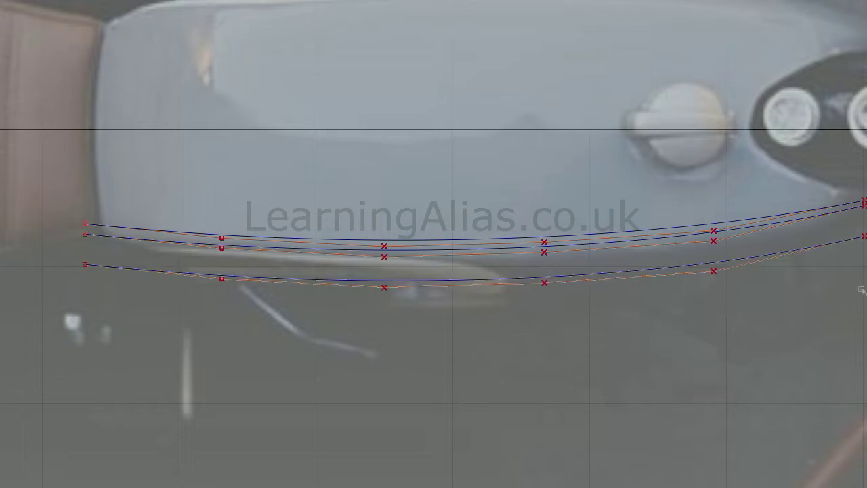
left_click(801, 246)
key("space")
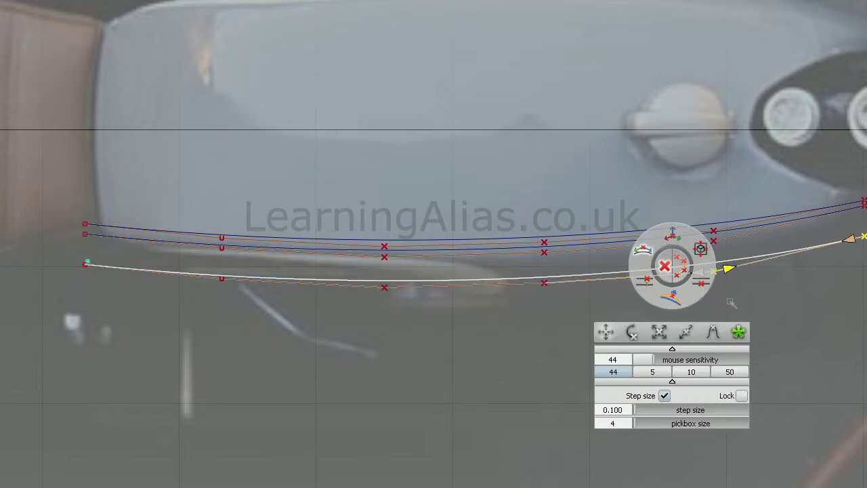
left_click(672, 236)
left_click(714, 271)
right_click_drag(714, 271, 686, 270)
left_click(713, 262)
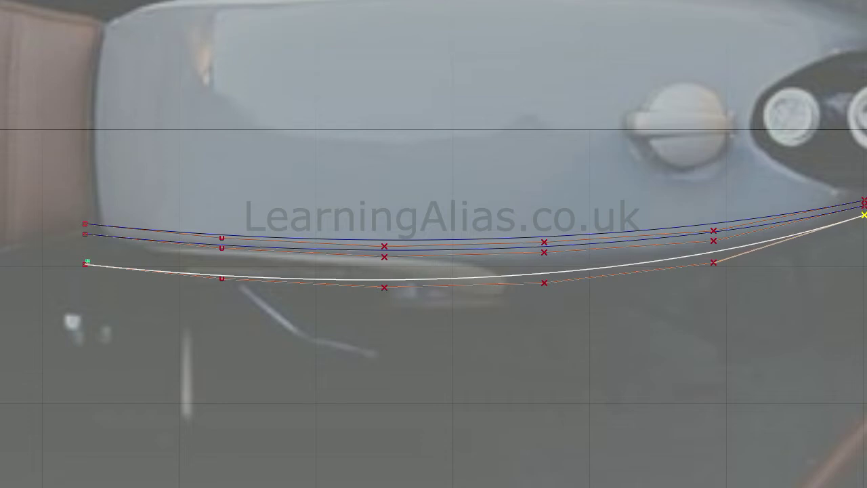
left_click_drag(635, 354, 634, 322, "ctrl+shift")
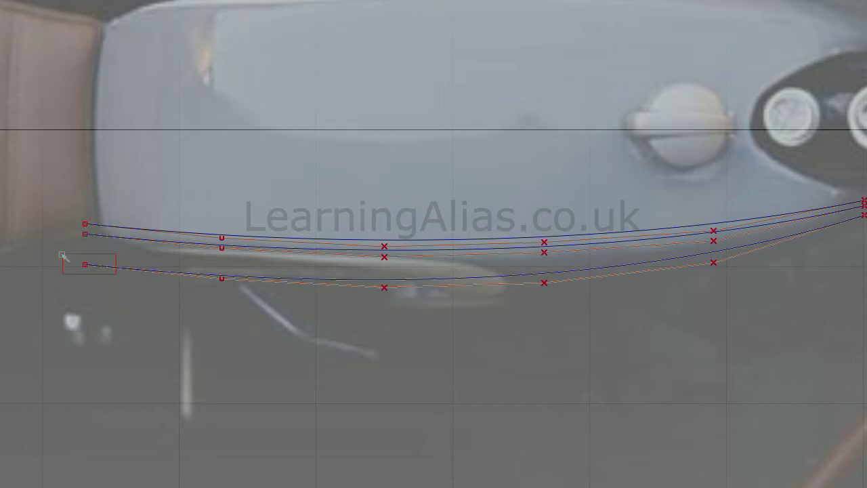
Step: Move the duplicated curve's rear end CV slightly inward in Y, toward the original side curves
left_click(88, 265)
left_click_drag(195, 284, 221, 315, "ctrl+shift")
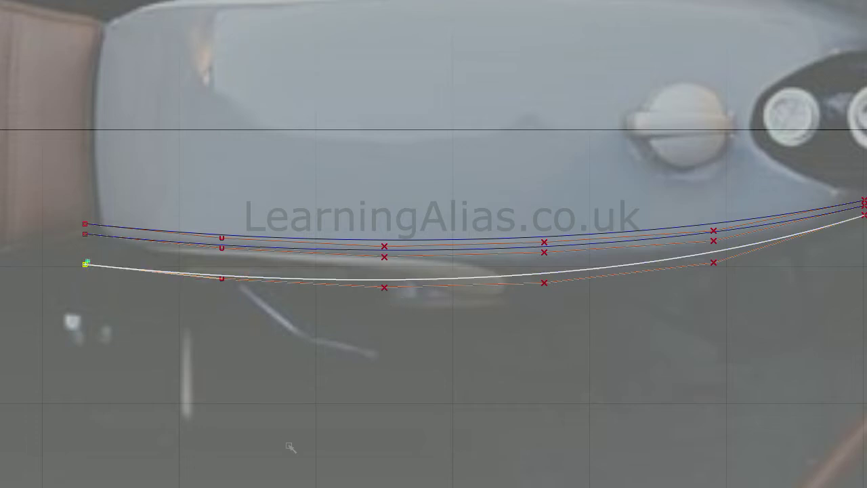
right_click_drag(292, 447, 290, 354)
right_click_drag(308, 424, 329, 348)
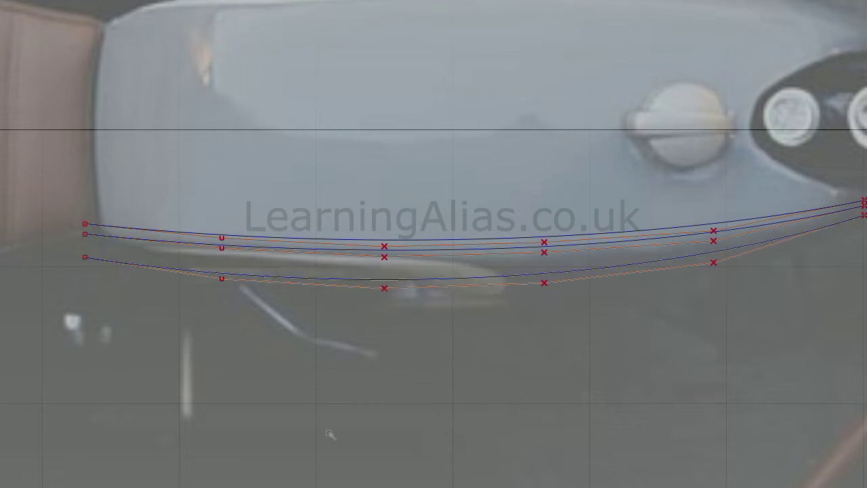
Step: Slide the duplicated curve's second CV slightly rearward along the hull using a temporary curvature comb, and delete the comb
left_click(426, 279)
left_click_drag(342, 415, 377, 343, "ctrl+shift")
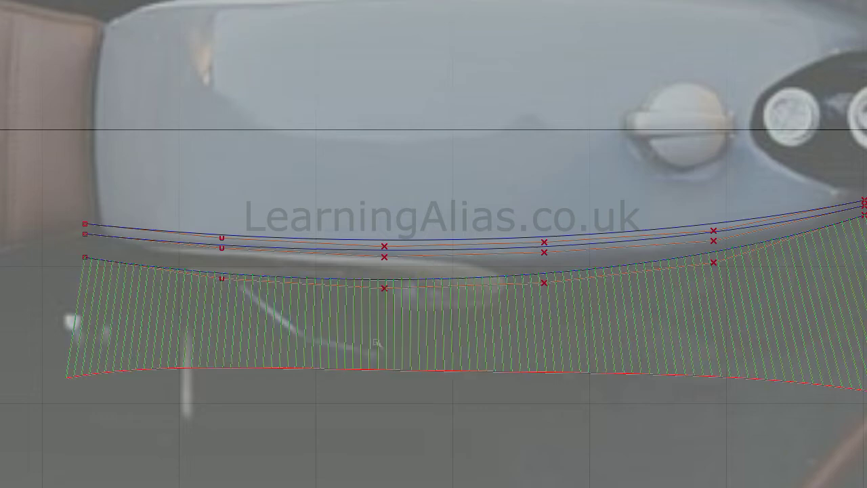
left_click(221, 279)
left_click(236, 305)
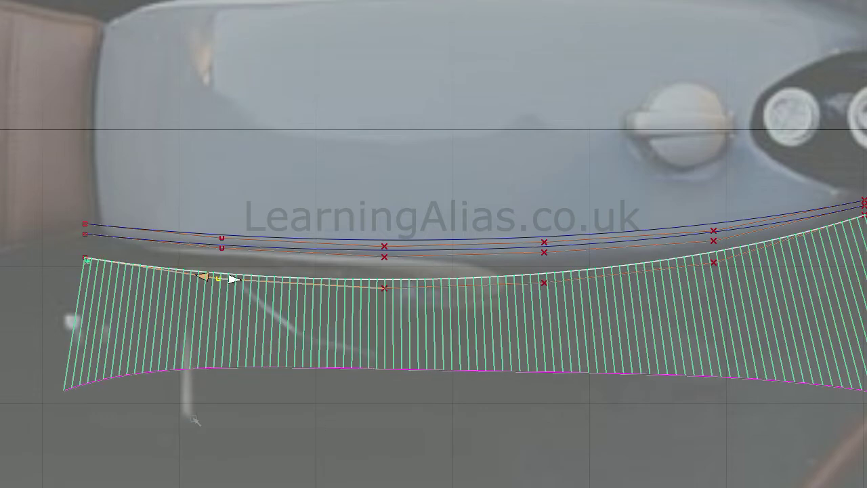
left_click(339, 436)
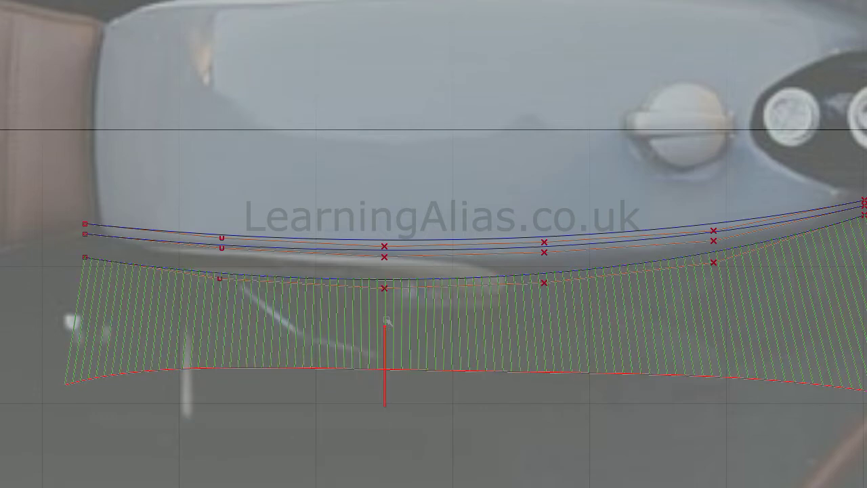
key("Delete")
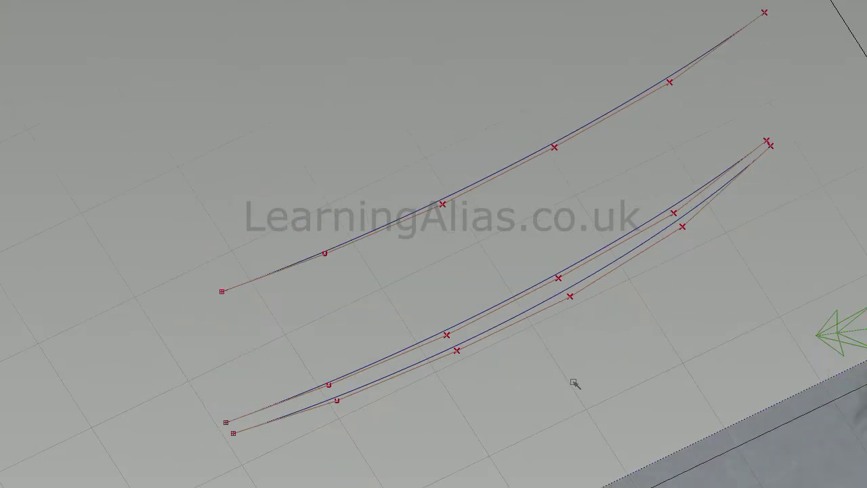
Step: Hide the CVs of the three side curves and connect the upper curve to the lower ones with straight section curves
left_click_drag(574, 381, 619, 397, "ctrl+shift")
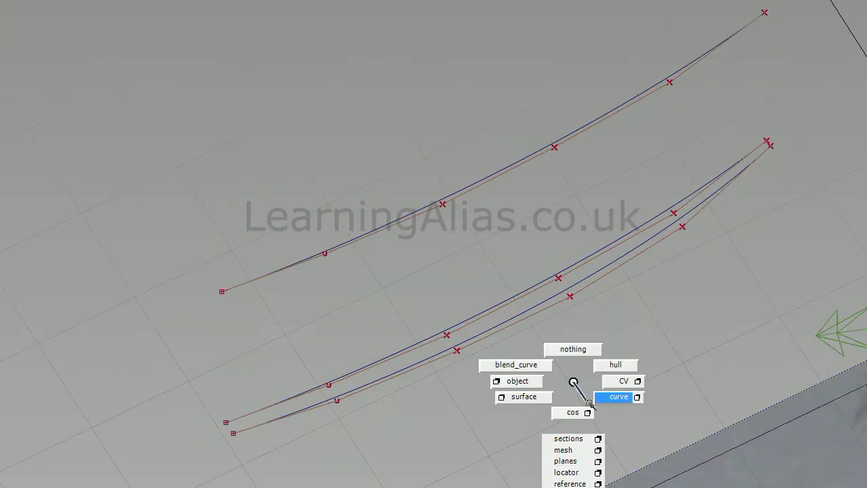
left_click_drag(287, 140, 780, 441)
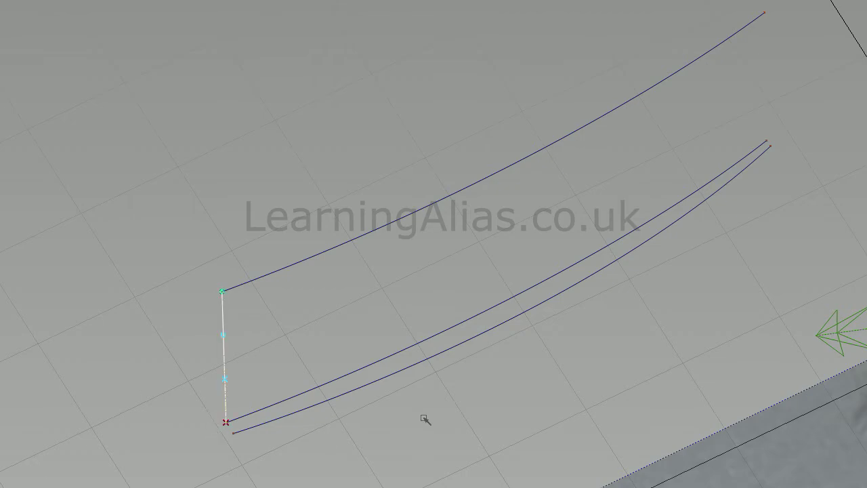
left_click_drag(424, 418, 427, 376, "ctrl+shift")
left_click(778, 54)
left_click(776, 155)
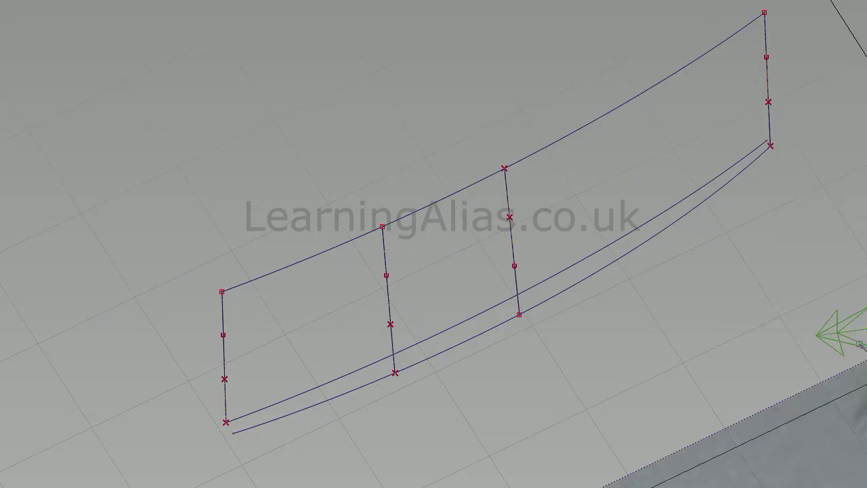
Step: Delete the second section curve from the rear and redraw it between the upper curve and the inner lower side curve
left_click_drag(268, 254, 455, 101, "alt+shift")
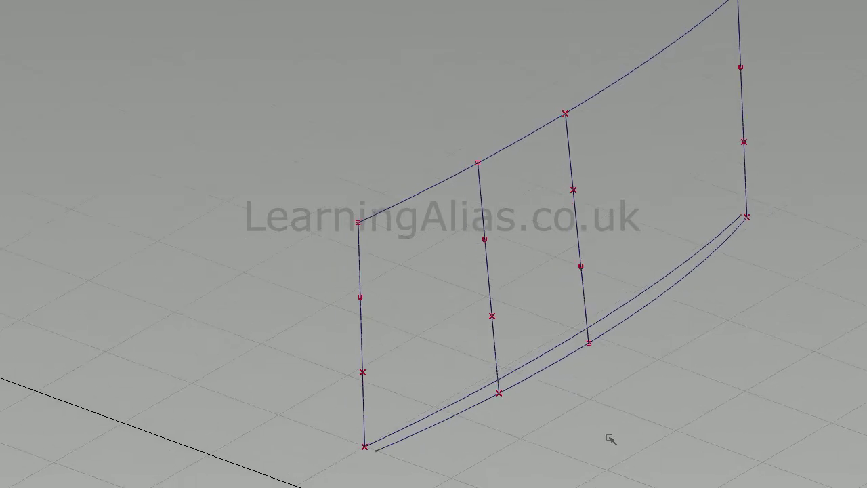
left_click_drag(608, 438, 635, 456, "ctrl+shift")
left_click(495, 344)
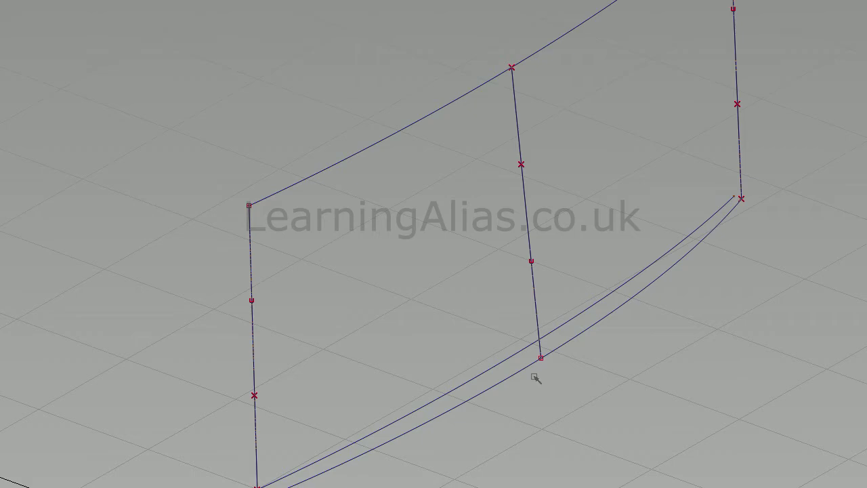
left_click_drag(568, 343, 553, 377)
left_click_drag(587, 407, 627, 418, "ctrl+shift")
left_click(502, 397)
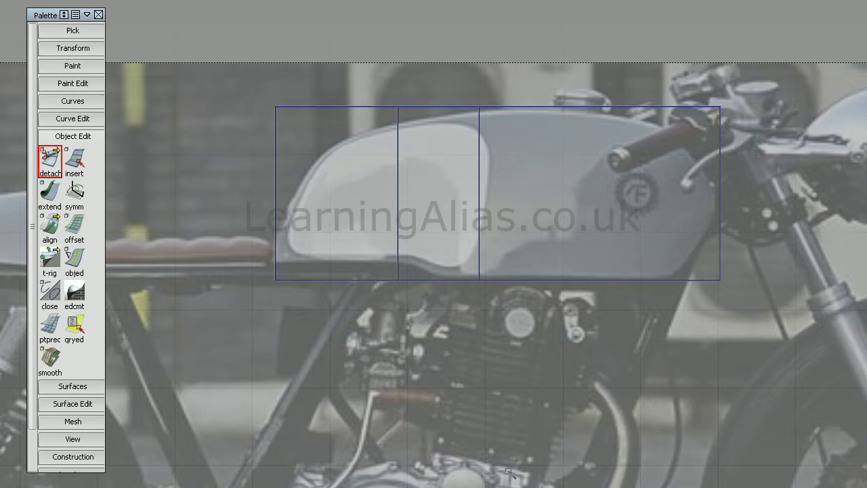
Step: Detach the two lower side curves at the middle section curves and delete their overlapping pieces
left_click_drag(53, 171, 217, 171)
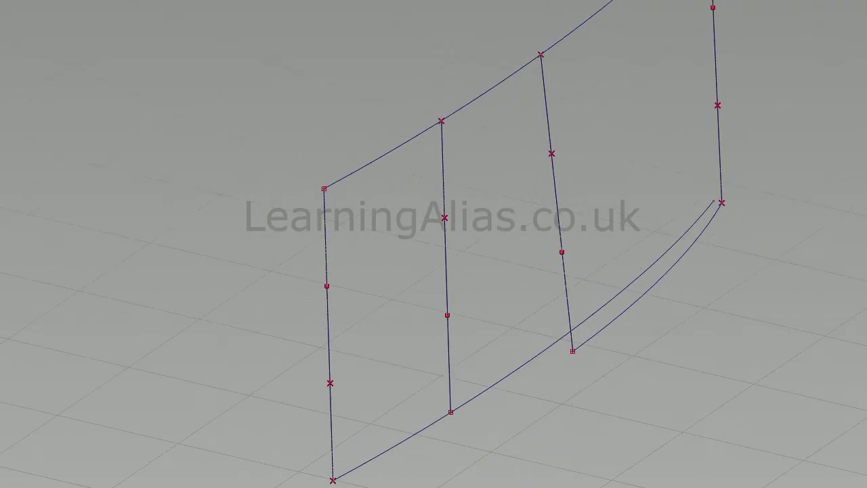
left_click_drag(497, 384, 467, 438)
Step: Bridge the gap between the detached lower side curves with a straight curve and set its degree to 5
left_click_drag(578, 385, 532, 414, "ctrl+shift")
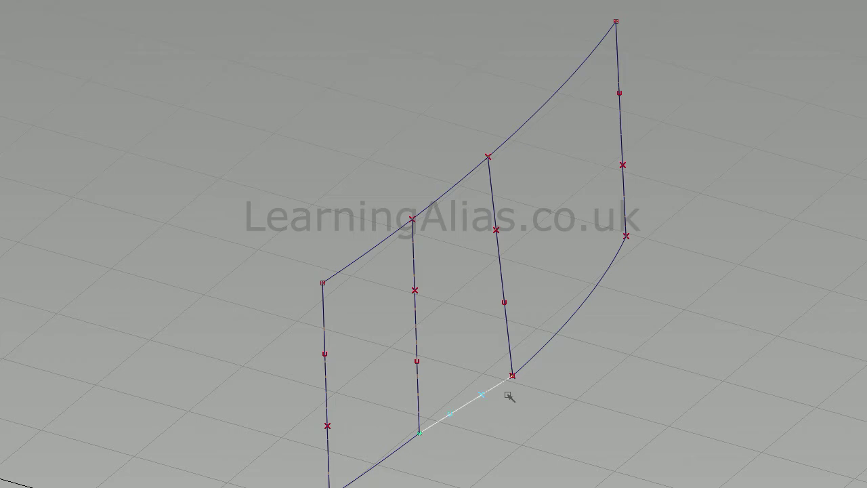
left_click_drag(536, 425, 540, 404, "ctrl+shift")
left_click_drag(540, 437, 553, 454, "ctrl+shift")
left_click_drag(461, 406, 451, 389)
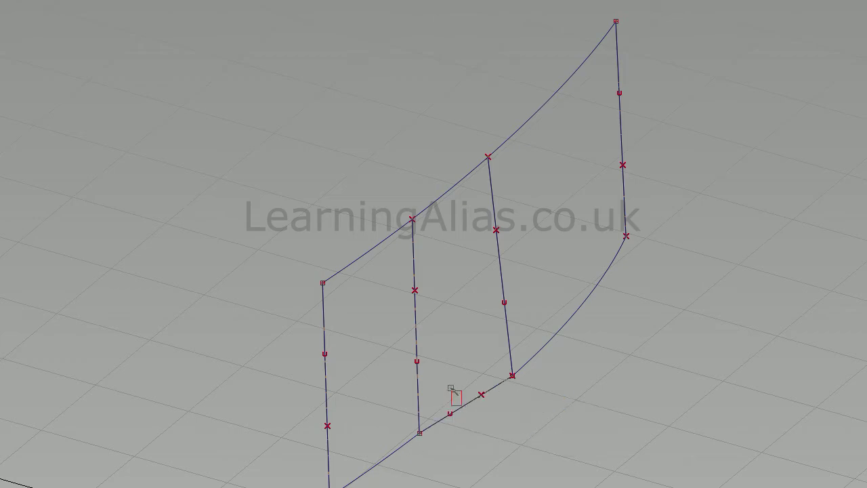
left_click(459, 392)
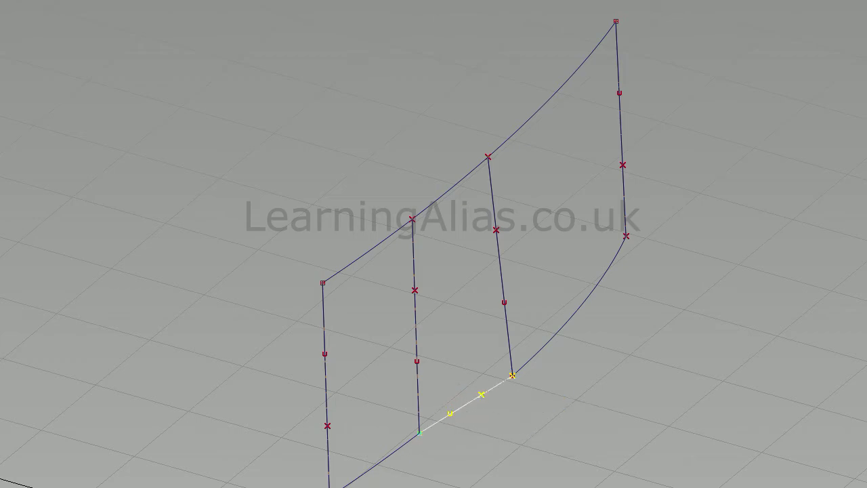
key("Return")
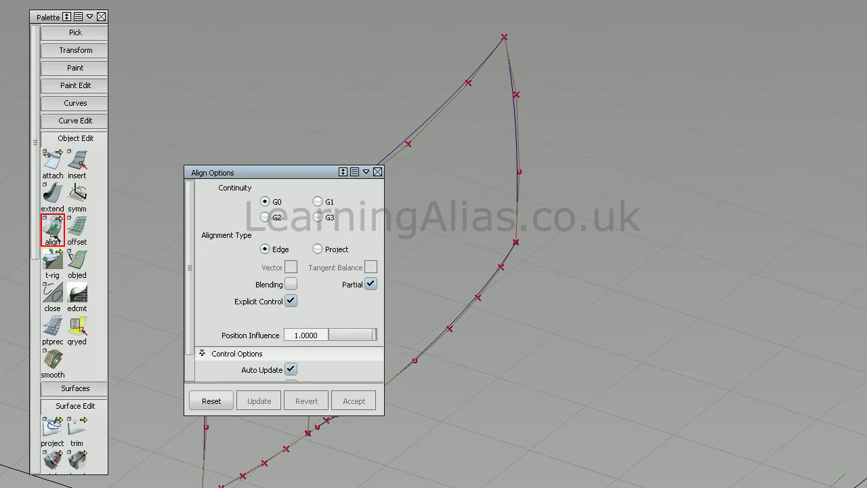
Step: Set the Align options to G2 continuity with Partial turned off
left_click(265, 217)
left_click(372, 284)
scroll(288, 278, "down", 4)
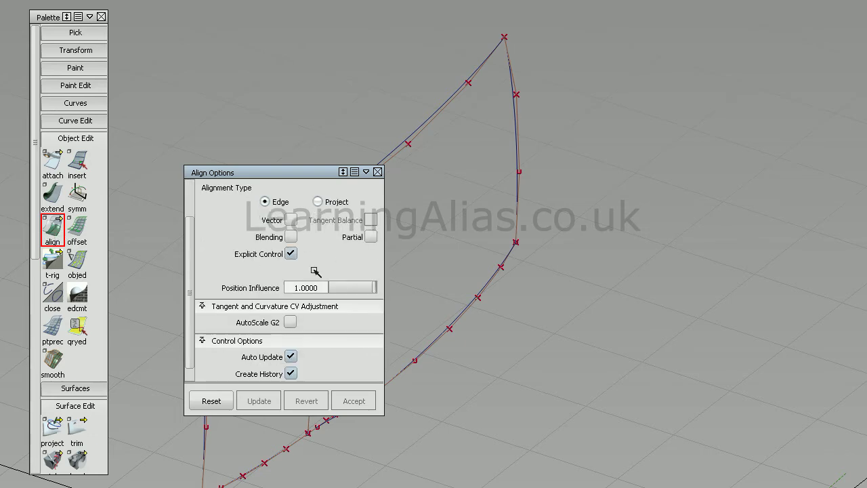
scroll(318, 286, "up", 4)
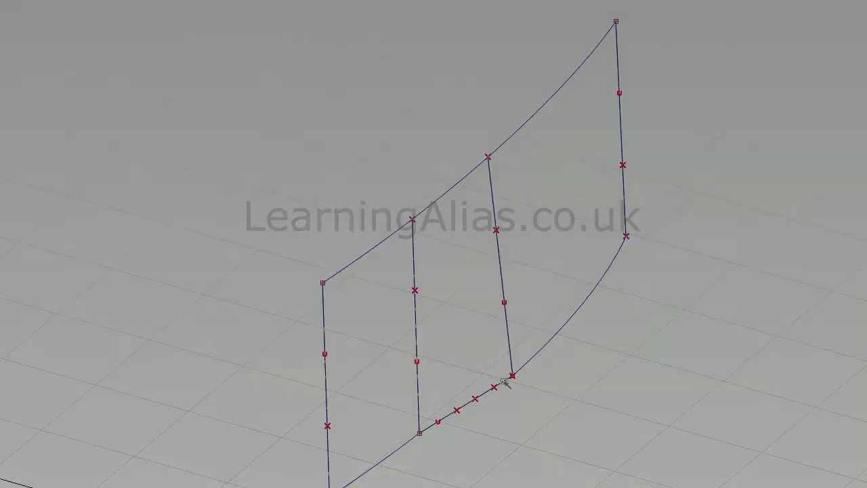
Step: Align both ends of the bridging curve to the adjoining lower side curves with G2 continuity
left_click(544, 351)
left_click(428, 427)
left_click(405, 444)
Step: Examine the shape of the aligned bridging curve and the curve network from several angles
right_click_drag(476, 466, 514, 285, "alt+shift")
middle_click_drag(514, 286, 504, 212, "alt+shift")
left_click_drag(700, 291, 667, 278, "ctrl+shift")
right_click_drag(650, 271, 475, 206, "alt+shift")
middle_click_drag(475, 205, 482, 327, "alt+shift")
left_click_drag(482, 326, 517, 311, "alt+shift")
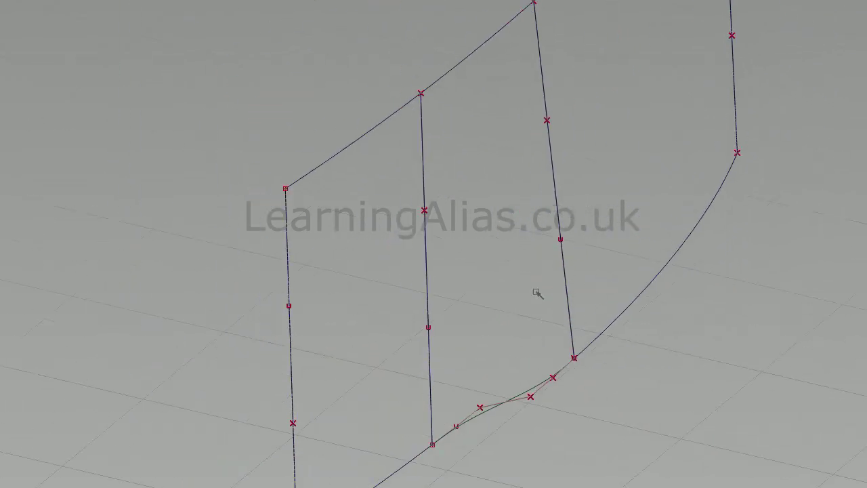
right_click_drag(539, 294, 488, 374, "alt+shift")
left_click_drag(504, 360, 607, 332, "alt+shift")
middle_click_drag(607, 332, 602, 365, "alt+shift")
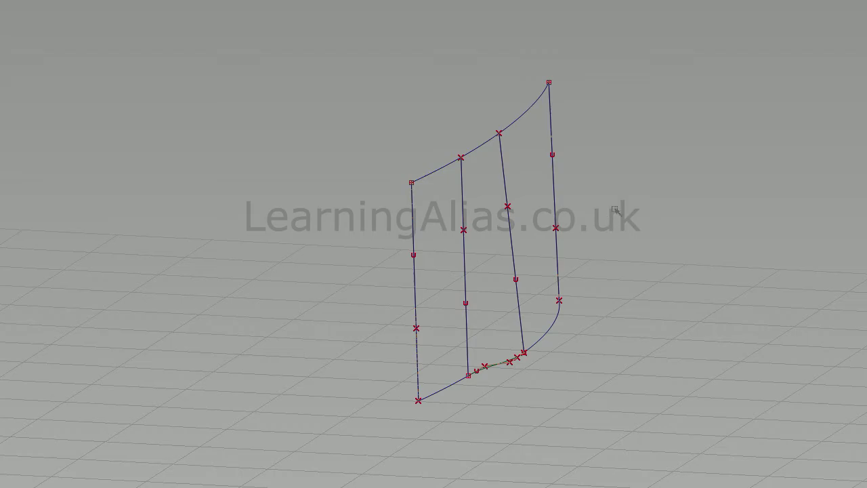
left_click_drag(617, 211, 498, 239, "alt+shift")
Step: Move the two inner CVs of all four section curves outward along Y in the end-on view to bow the sections
key("F5")
key("F6")
key("F7")
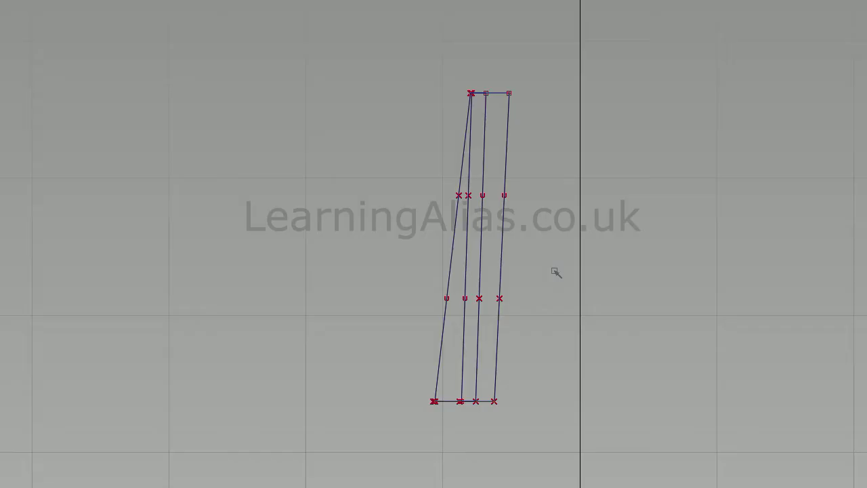
left_click_drag(550, 344, 547, 313, "ctrl+shift")
left_click_drag(460, 239, 379, 180)
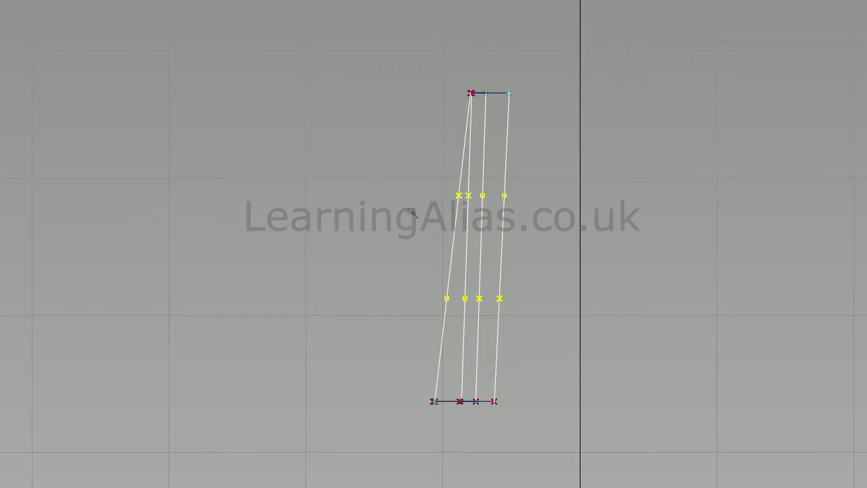
key("space")
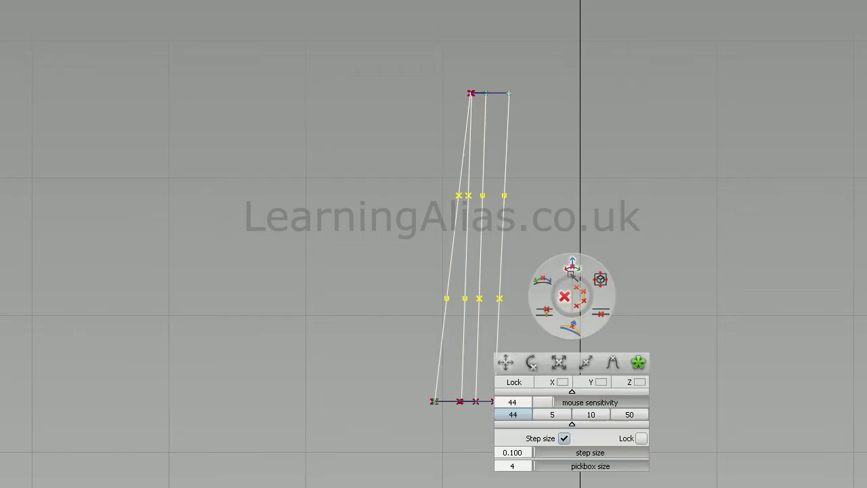
left_click(571, 270)
middle_click_drag(716, 292, 514, 292)
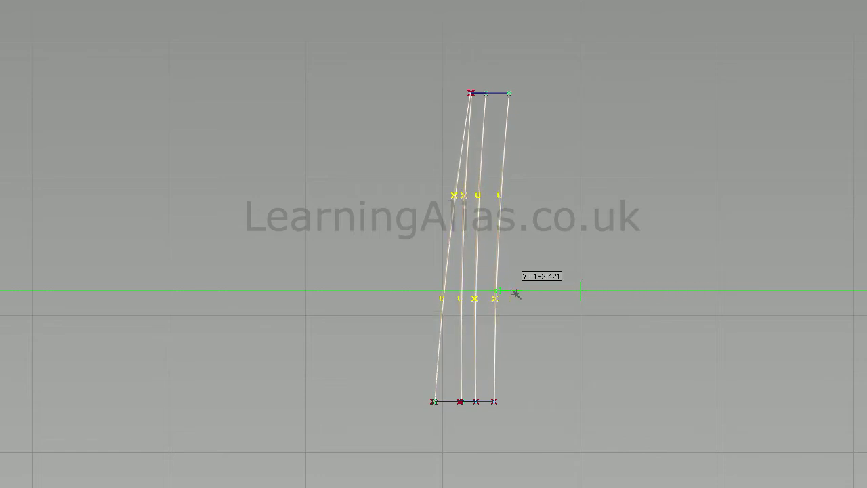
middle_click_drag(629, 297, 586, 301)
middle_click_drag(676, 298, 618, 292)
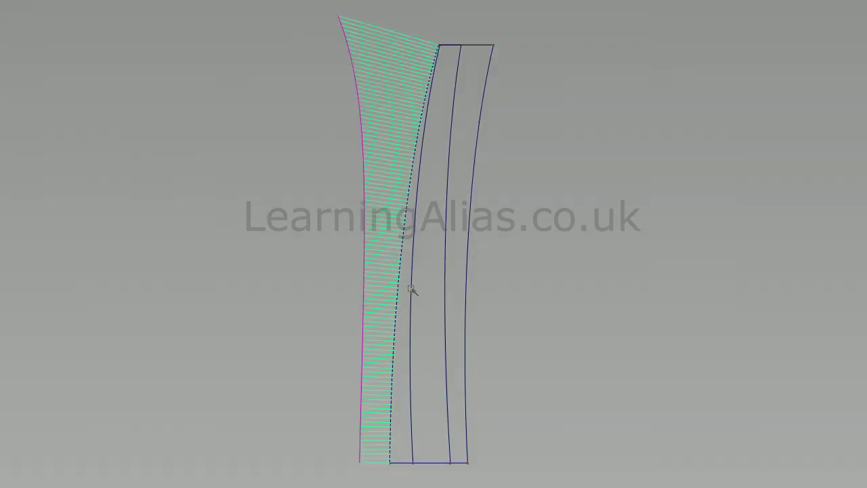
Step: Add the other three section curves to the curvature comb plot to compare their curvature
left_click(411, 290)
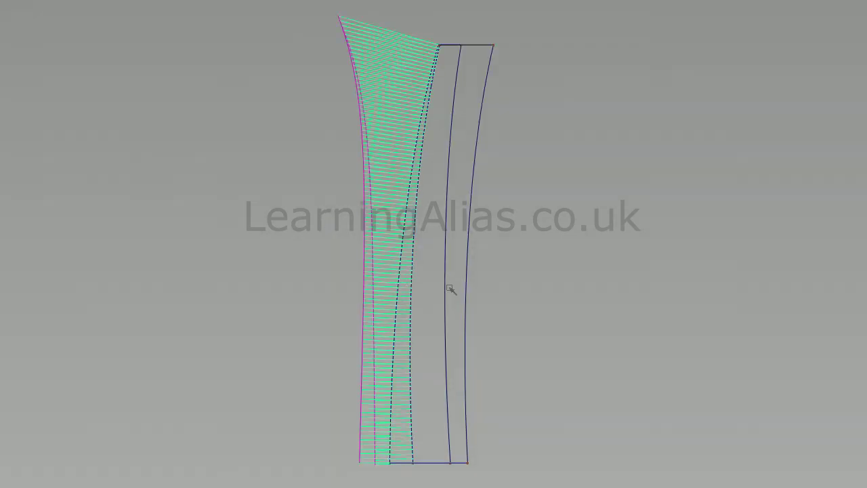
left_click(444, 289)
left_click(466, 282)
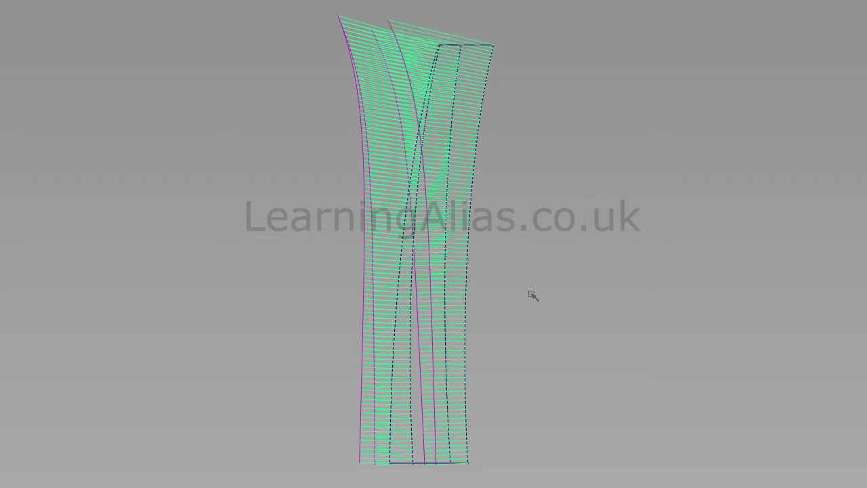
left_click(667, 320)
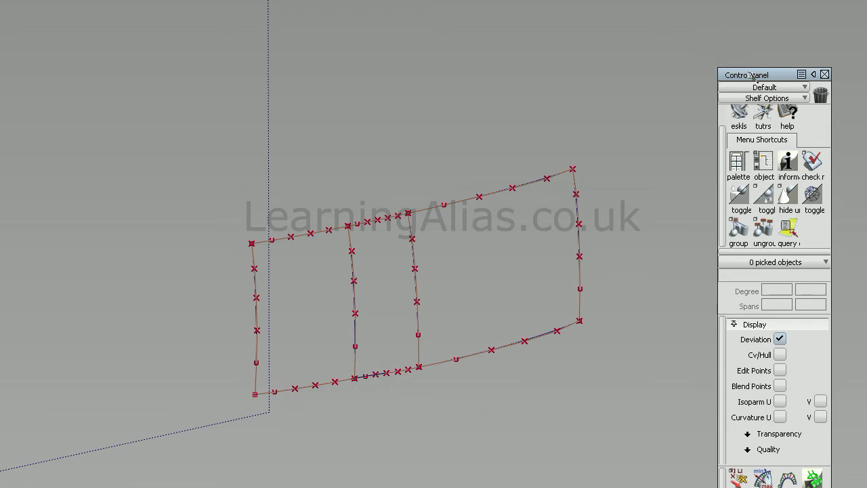
Step: Turn off the CV/hull display for the upper and lower front side curves
left_click_drag(747, 74, 717, 39)
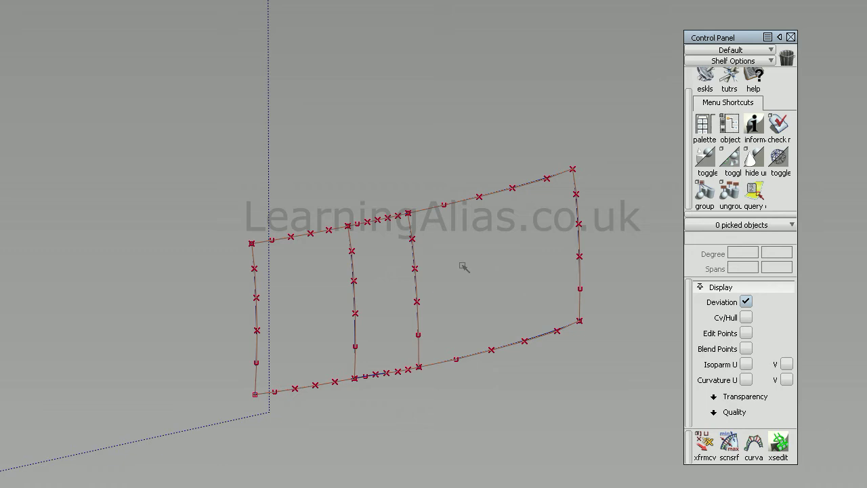
left_click_drag(450, 275, 513, 315, "ctrl+shift")
left_click_drag(529, 168, 542, 352)
left_click(745, 315)
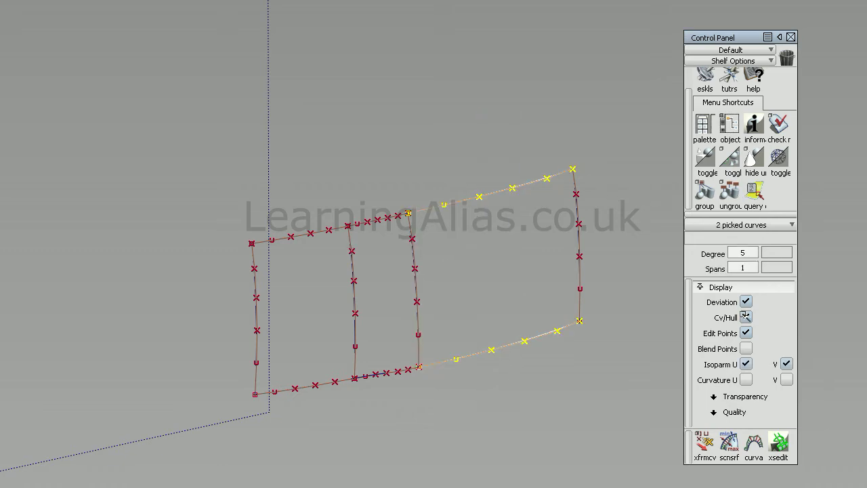
Step: Reduce the upper and lower bridging curves to degree 5, matching the single-span side curves
left_click(755, 254)
left_click(752, 361)
left_click(393, 316, "ctrl+shift")
left_click_drag(393, 316, 393, 285, "ctrl+shift")
mouse_move(389, 313)
left_mouse_down("ctrl+shift")
mouse_move(391, 326)
mouse_move(433, 330)
left_mouse_up("ctrl+shift")
left_click_drag(388, 357, 393, 409)
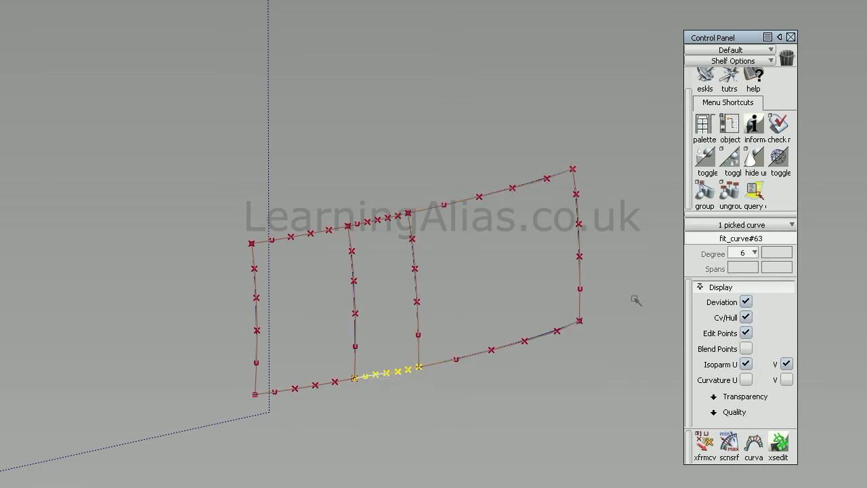
left_click(367, 278, "ctrl+shift")
left_click_drag(367, 279, 384, 197, "ctrl+shift")
left_click(383, 218)
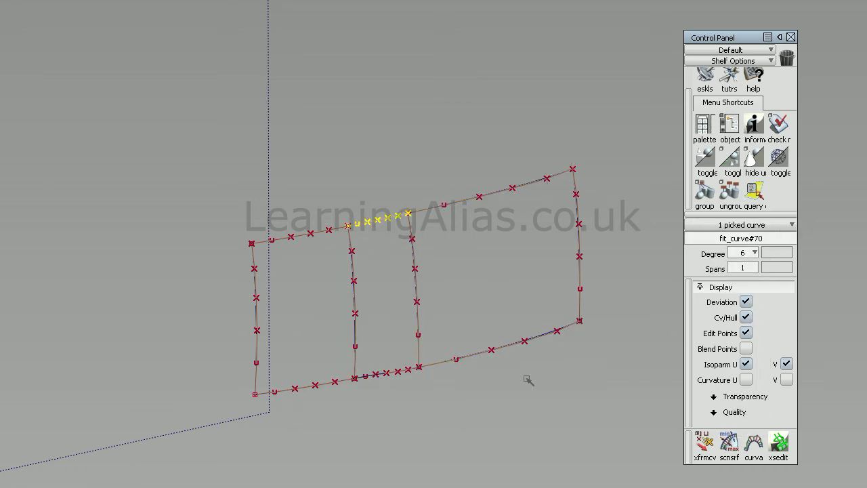
left_click_drag(529, 381, 469, 261, "ctrl+shift")
left_click_drag(589, 354, 630, 374, "ctrl+shift")
left_click_drag(638, 421, 562, 356)
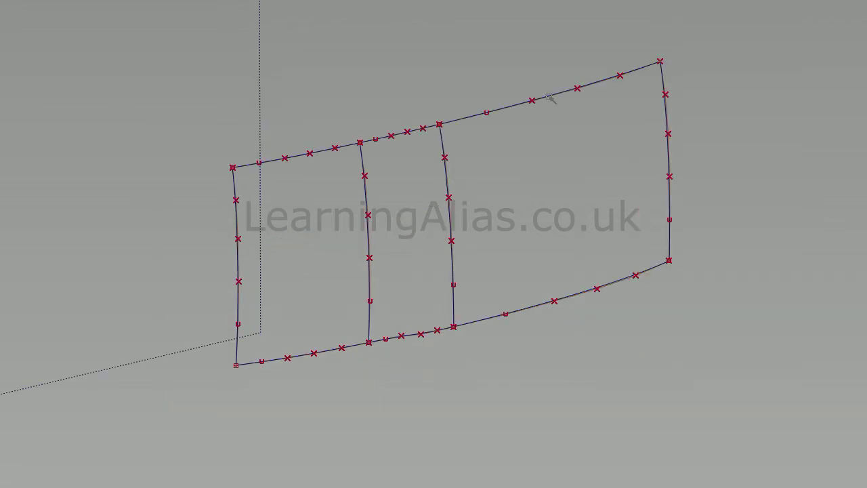
Step: Display curvature combs on the three upper side curves: front, bridging and rear
left_click(551, 97)
left_click(407, 133)
left_click(325, 150)
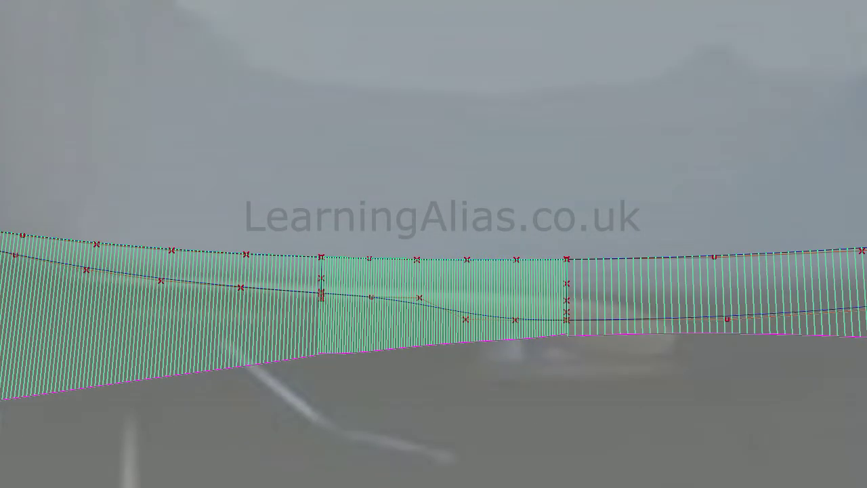
Step: Set the Align tool to G2 continuity with partial alignment off and align the upper bridging curve to its neighbouring side curves
left_click(132, 86)
left_click(131, 104)
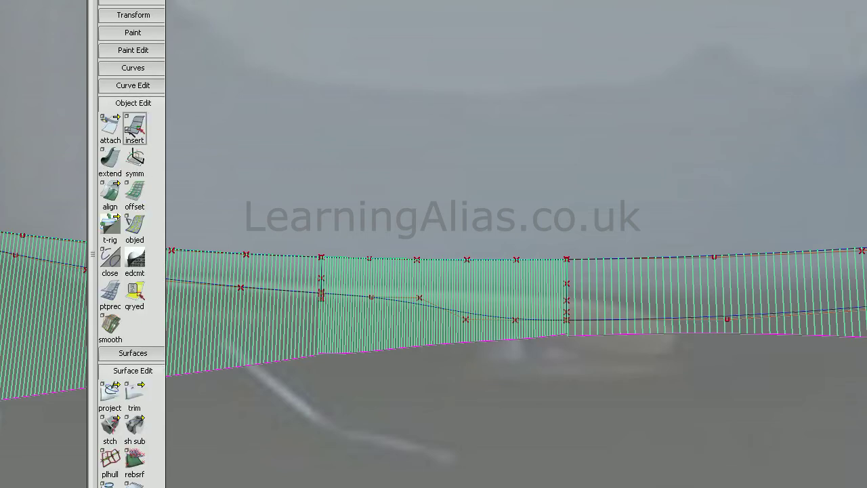
double_click(109, 191)
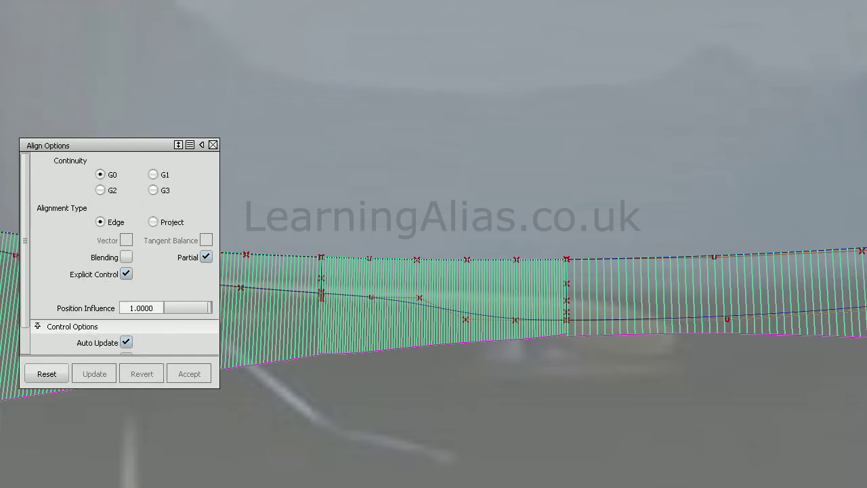
left_click(332, 258)
left_click(100, 191)
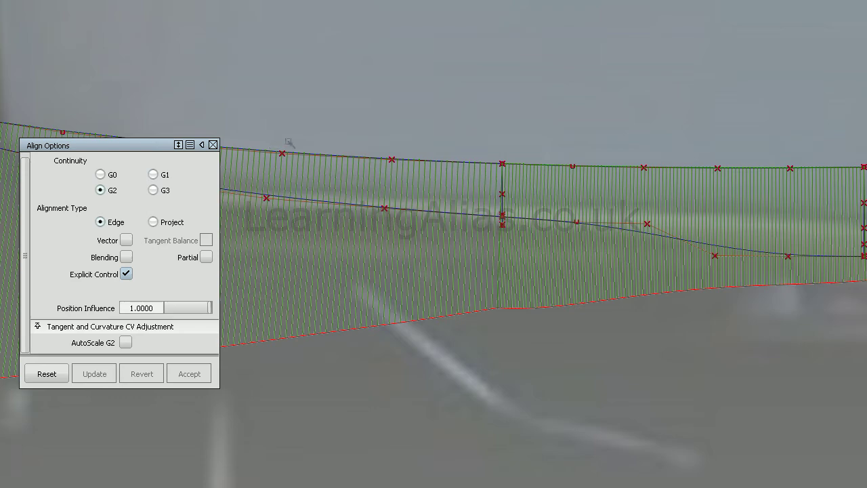
Step: Nudge the upper rear side curve's CV nearest the bridging curve along its normal to refine the curvature comb at the joint
left_click_drag(427, 227, 331, 141)
left_click_drag(418, 183, 345, 134)
key("h")
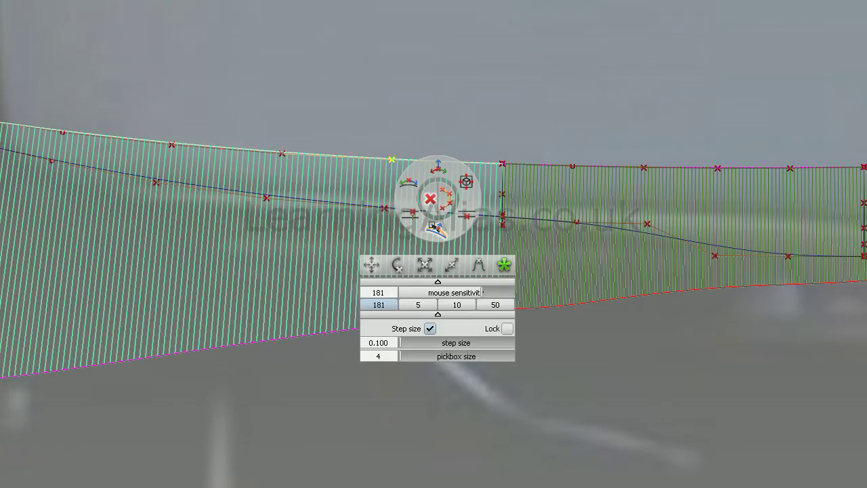
middle_click_drag(462, 130, 463, 126)
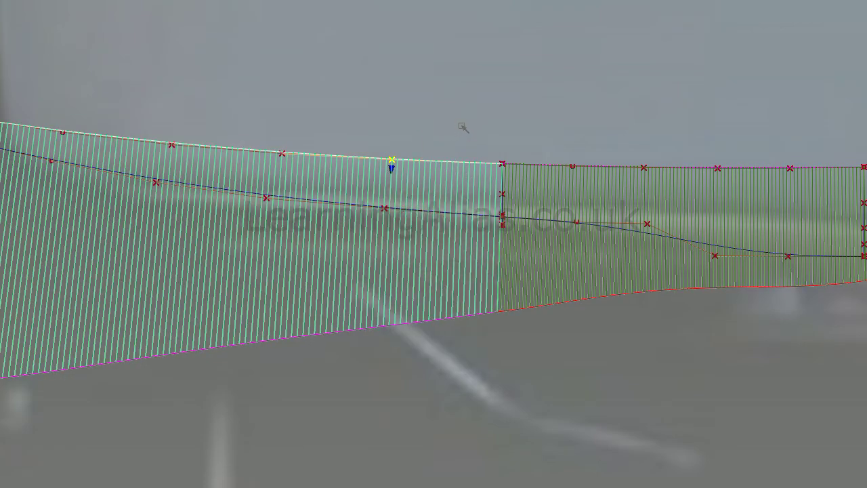
key("Left")
right_click_drag(466, 122, 460, 122)
key("Right")
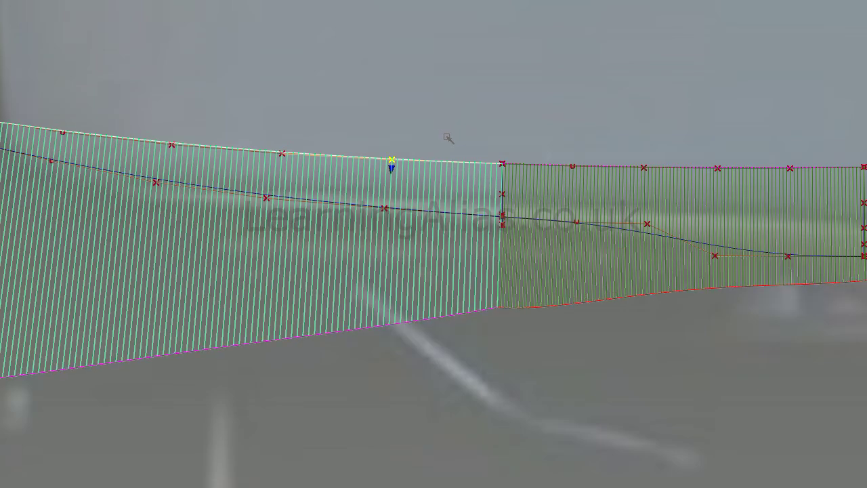
Step: Adjust the upper front side curve's CV nearest the bridging curve along its normal to refine the comb at that joint
right_click_drag(451, 137, 420, 139, "alt+shift")
middle_click_drag(420, 139, 226, 163, "alt+shift")
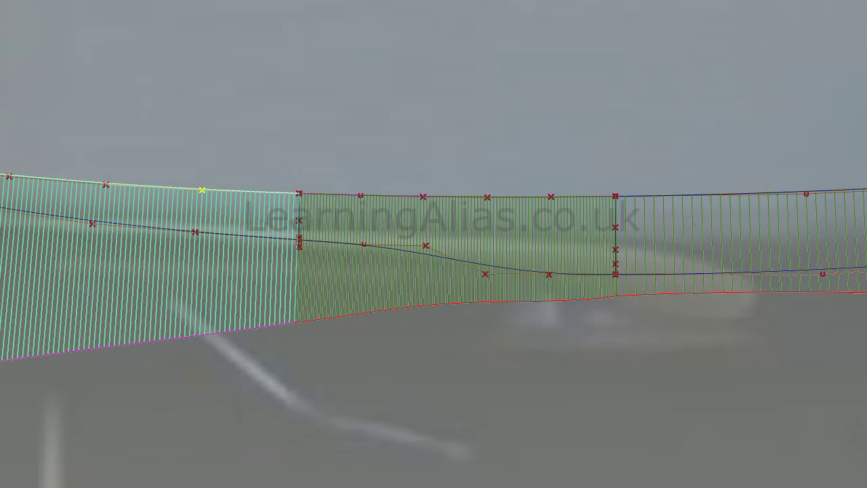
left_click(806, 194)
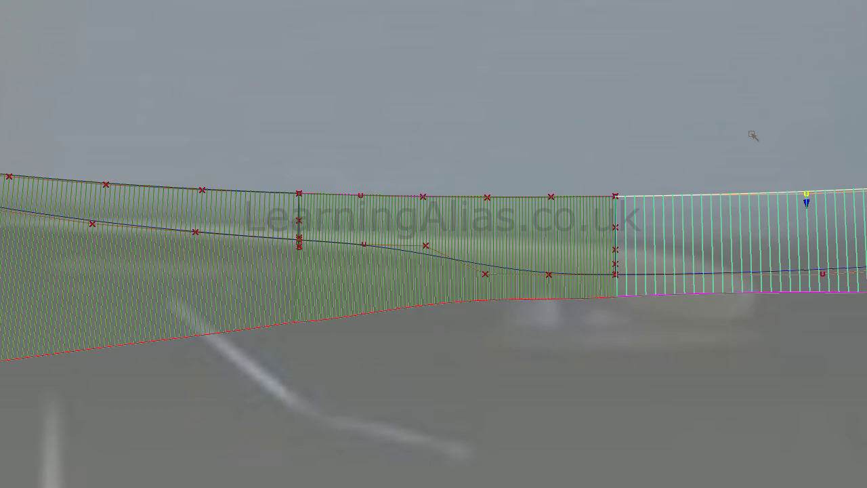
middle_click_drag(332, 347, 422, 331, "alt+shift")
Step: Raise the upper bridging curve to degree 6 to give it an additional CV between its G2 ends
left_click_drag(306, 202, 318, 147, "ctrl+shift")
right_click_drag(542, 178, 487, 178, "alt+shift")
left_click(335, 174)
left_click_drag(490, 259, 503, 202, "ctrl+shift")
left_click(589, 177)
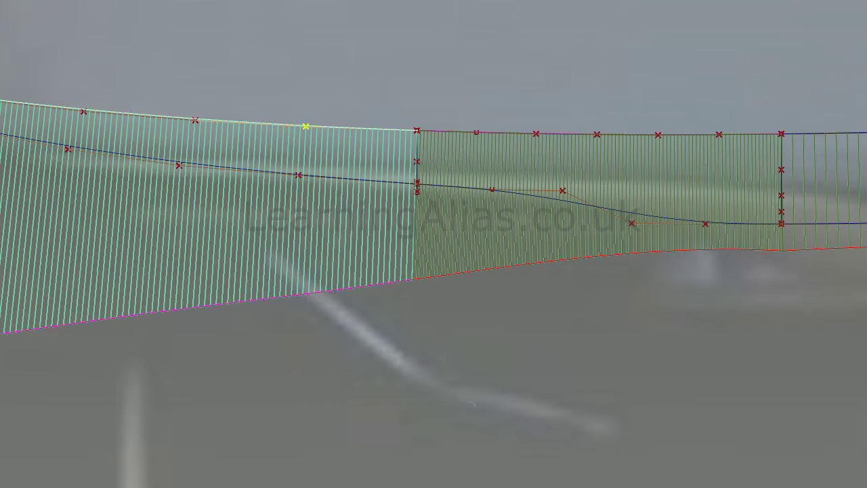
Step: Slide the upper rear side curve's two CVs closest to the bridging curve along the hull to smooth the comb
right_click_drag(305, 126, 207, 182)
left_click_drag(207, 182, 205, 127, "ctrl+shift")
left_click(195, 122)
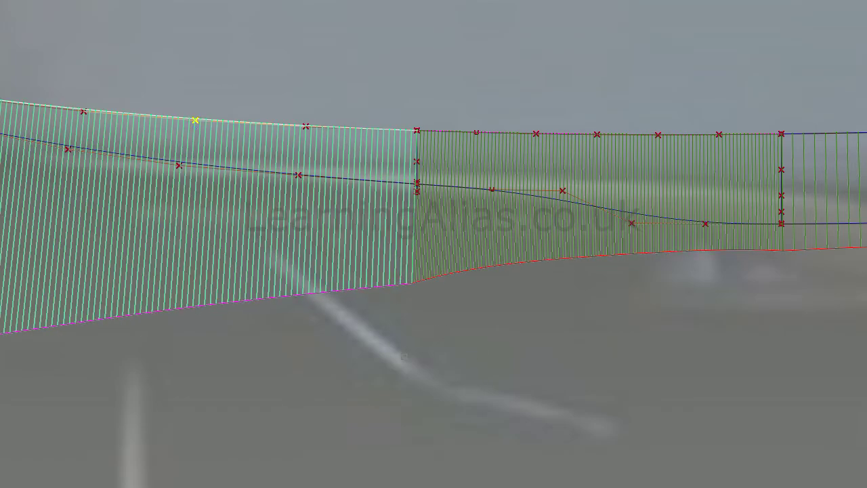
key("space")
left_click(307, 245)
left_click_drag(212, 123, 611, 372)
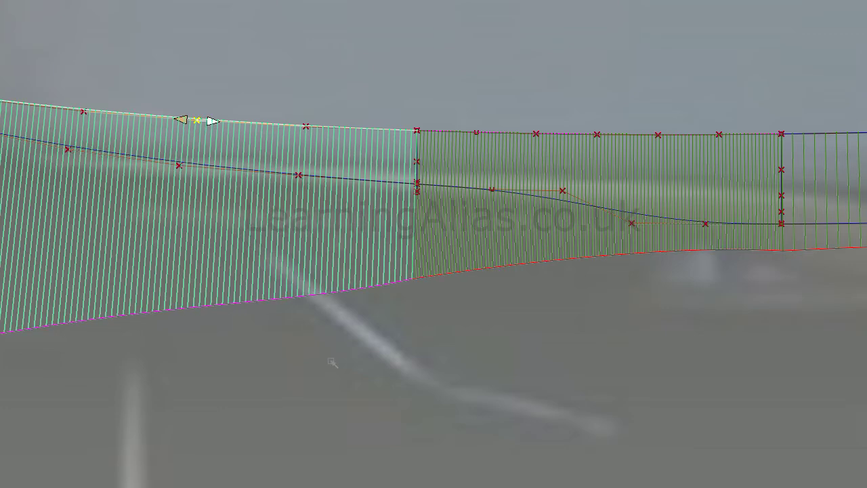
left_click_drag(332, 361, 506, 372)
left_click(306, 126)
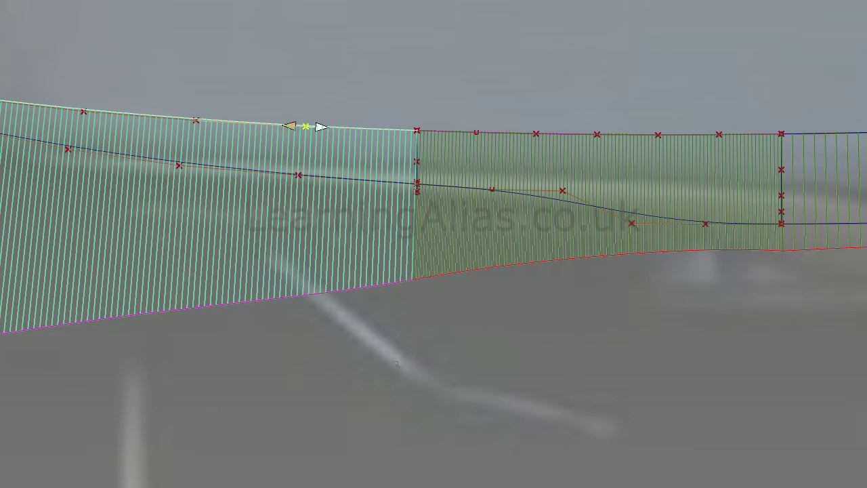
Step: Slide the upper front side curve's CV nearest the bridging curve along its hull to even out the comb
middle_click_drag(404, 343, 209, 344, "alt+shift")
left_click(806, 132)
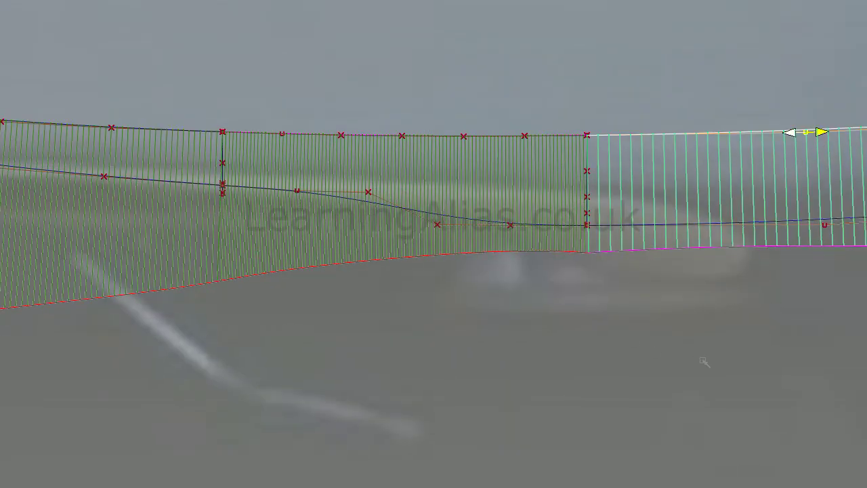
left_click_drag(552, 367, 675, 363)
right_click_drag(676, 363, 651, 372, "alt+shift")
middle_click_drag(317, 353, 480, 337, "alt+shift")
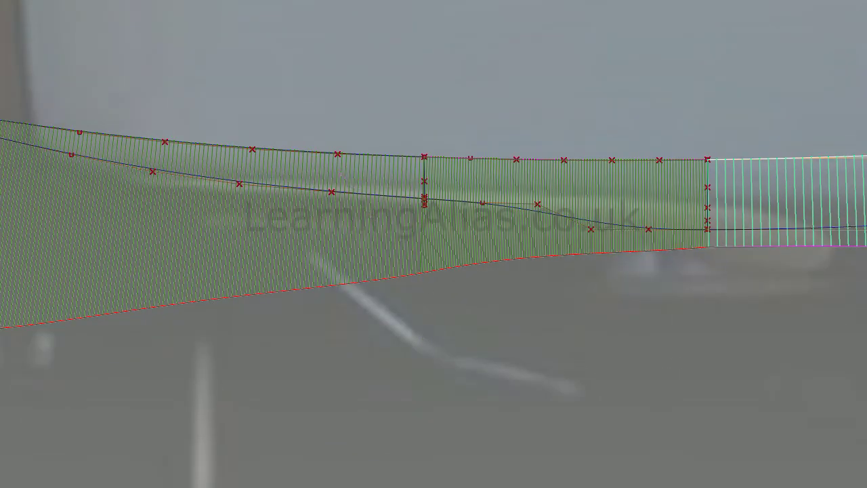
Step: Fine-tune the two middle CVs of the upper rear side curve for a smoother curvature flow into the bridging curve
right_click_drag(341, 174, 347, 174, "alt+shift")
left_click(248, 143)
key("space")
left_click(262, 208)
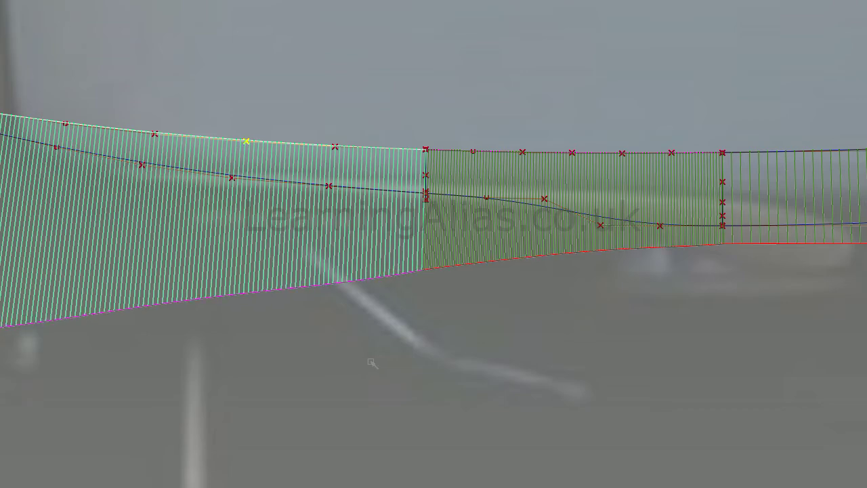
left_click(155, 134)
left_click_drag(372, 434, 382, 425)
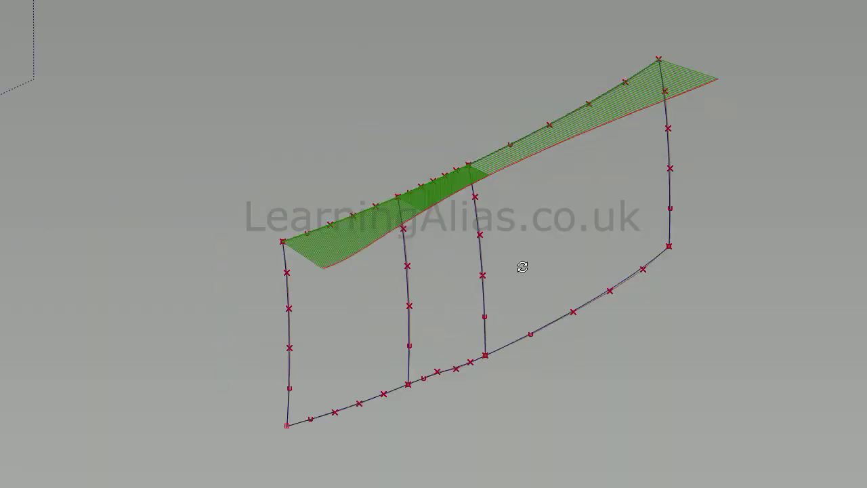
Step: Replace the upper curves' curvature combs with combs on the three lower side curves and show them in the top view
middle_click_drag(522, 267, 422, 295, "alt+shift")
left_click_drag(510, 351, 509, 441, "ctrl+shift")
left_click_drag(476, 271, 292, 165)
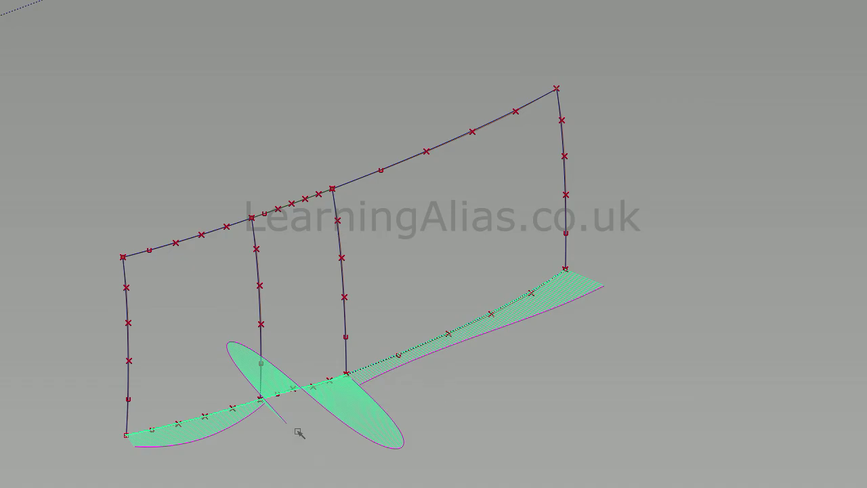
key("F6")
middle_click_drag(315, 372, 382, 291, "alt+shift")
right_click_drag(382, 292, 532, 319, "alt+shift")
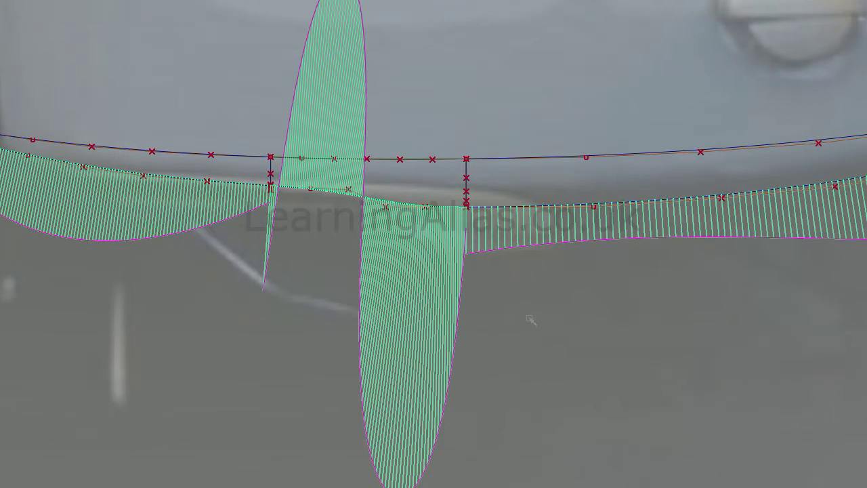
Step: Turn off the CV/hull display for all four section curves
left_click_drag(532, 320, 533, 197, "ctrl+shift")
left_click(466, 192)
left_click(271, 174)
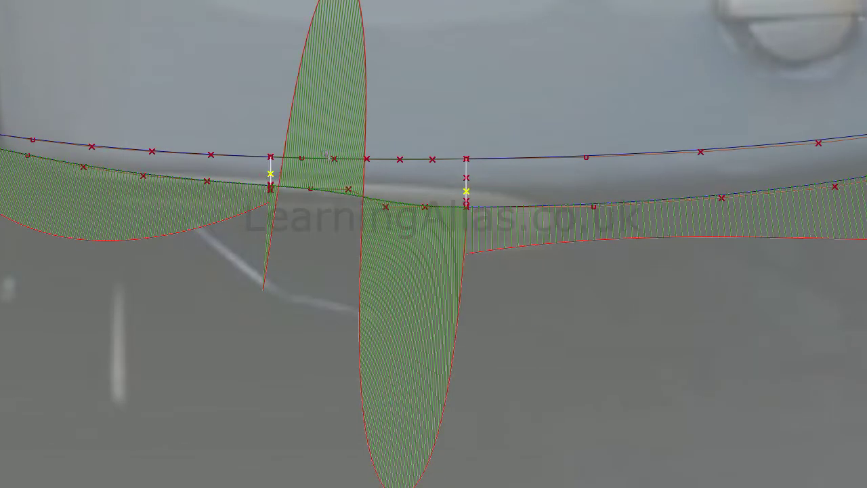
left_click_drag(217, 229, 217, 299, "ctrl+shift")
left_click(466, 184)
left_click(271, 174)
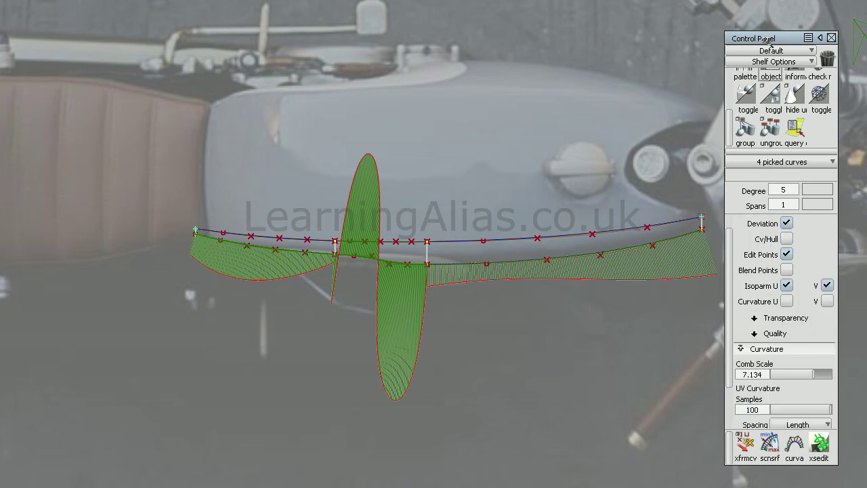
left_click(831, 38)
Step: Align the rear end of the lower bridging curve to the lower rear side curve with G2 continuity
right_click_drag(313, 336, 487, 268, "alt+shift")
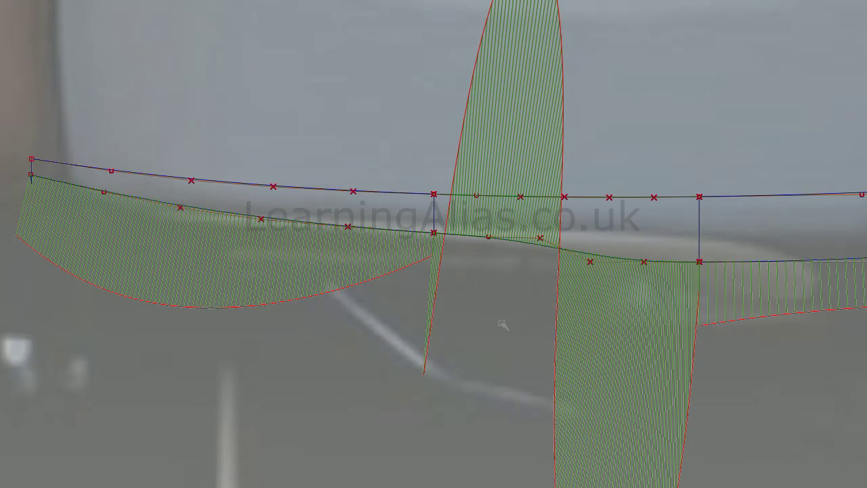
left_click(500, 239)
mouse_move(392, 313)
right_mouse_down("alt+shift")
mouse_move(292, 289)
mouse_move(380, 306)
right_mouse_up("alt+shift")
left_click(856, 332)
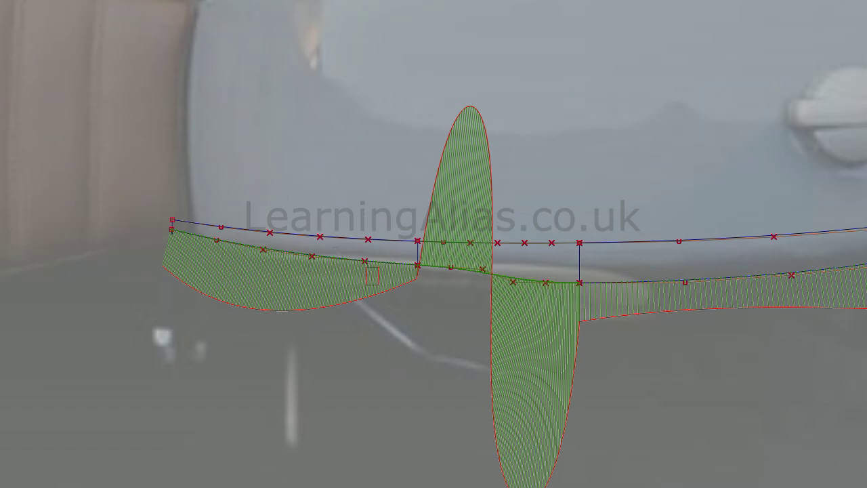
Step: Slide the lower rear side curve's CV nearest the bridging curve along the hull and fine-tune its position
left_click_drag(366, 267, 359, 254)
right_click_drag(374, 356, 386, 285, "alt+shift")
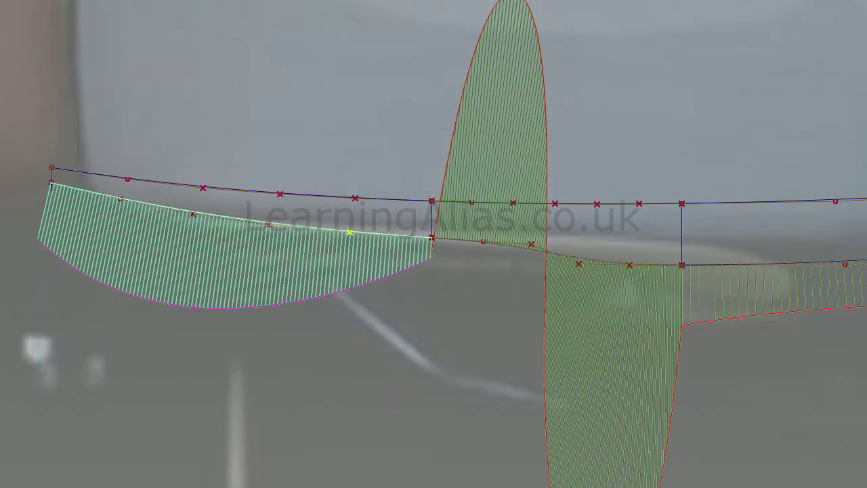
left_click_drag(766, 0, 866, 1)
key("h")
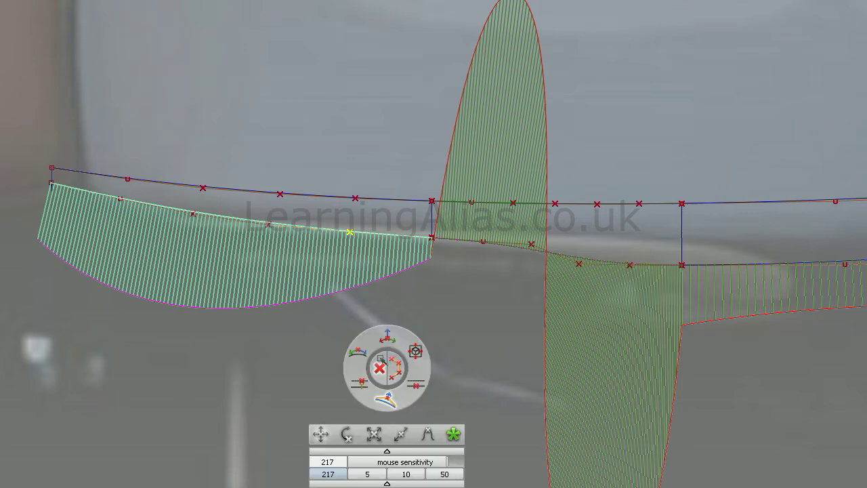
left_click(362, 353)
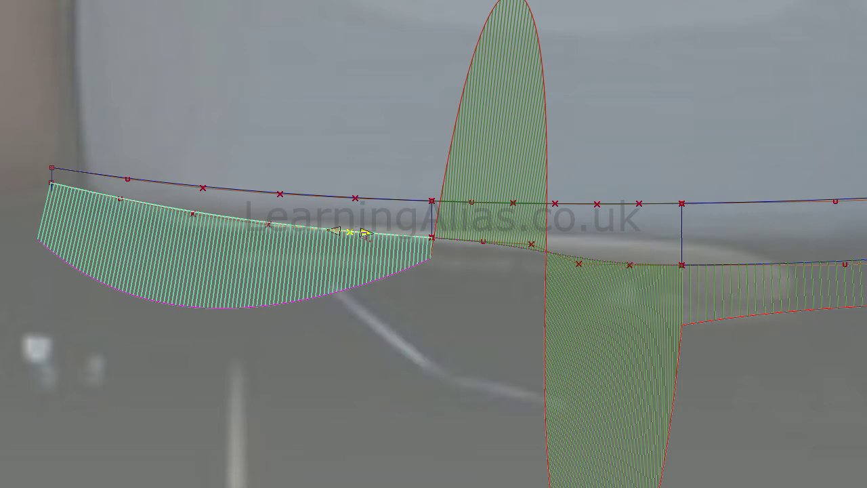
left_click_drag(464, 376, 331, 371)
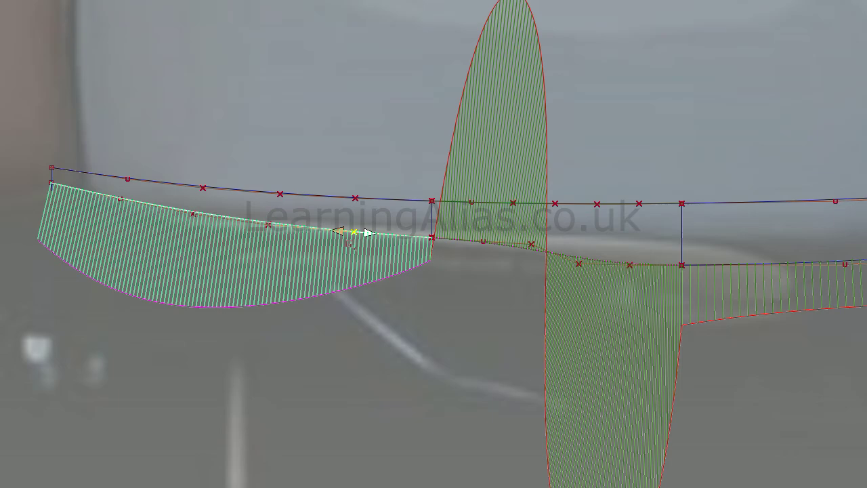
key("h")
left_click(450, 374)
left_click_drag(455, 336, 446, 355)
scroll(399, 340, "up", 1)
Step: Slide the two middle CVs of the lower rear side curve along the hull to rebalance its curvature comb
left_click_drag(248, 221, 284, 237)
key("h")
left_click(327, 351)
left_click_drag(329, 354, 378, 368)
left_click(190, 212)
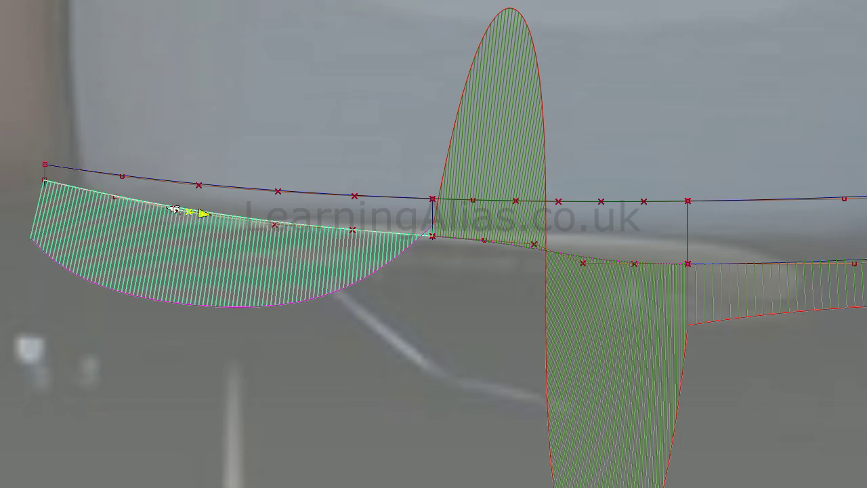
left_click_drag(249, 336, 264, 357)
left_click(274, 224)
left_click(458, 330)
Step: Fine-tune the second inner CV from the rear end of the lower rear side curve
left_click(194, 213)
key("h")
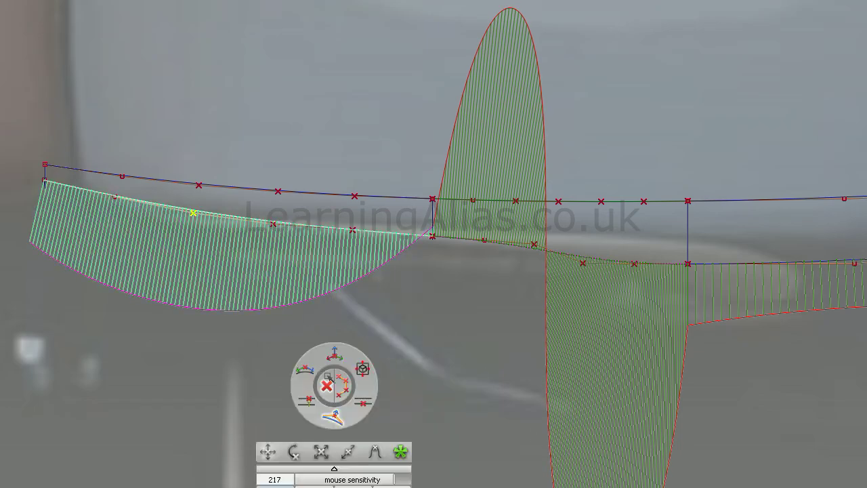
left_click(365, 370)
left_click_drag(380, 345, 387, 372)
left_click(353, 231)
Step: Slide the four inner CVs of the lower front side curve together along the hull toward the bridging curve
right_click_drag(393, 367, 359, 367, "alt+shift")
middle_click_drag(677, 400, 467, 362, "alt+shift")
left_click(466, 362)
key("h")
left_click(390, 349)
left_click(419, 238)
left_click(534, 230, "shift")
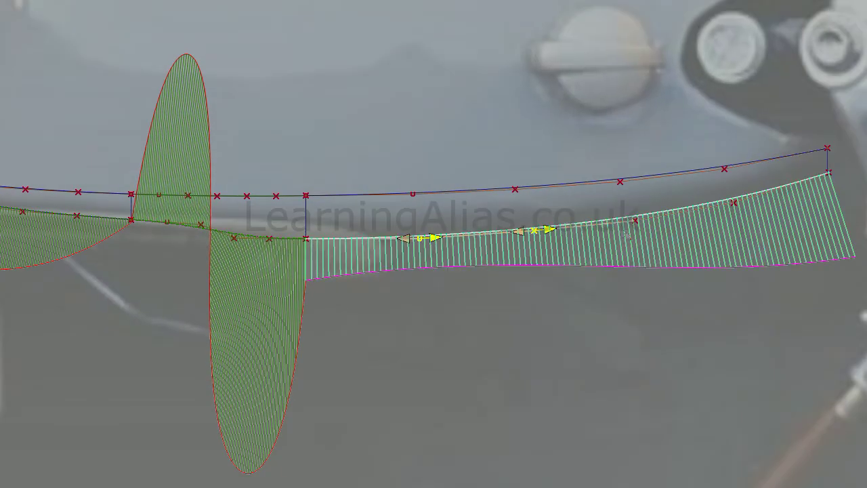
left_click(635, 221, "shift")
left_click(721, 205)
left_click_drag(504, 386, 424, 414)
Step: Drop the outer CVs from the selection and slide the lower front side curve's two middle CVs further toward the bridging curve
left_click(731, 202, "shift")
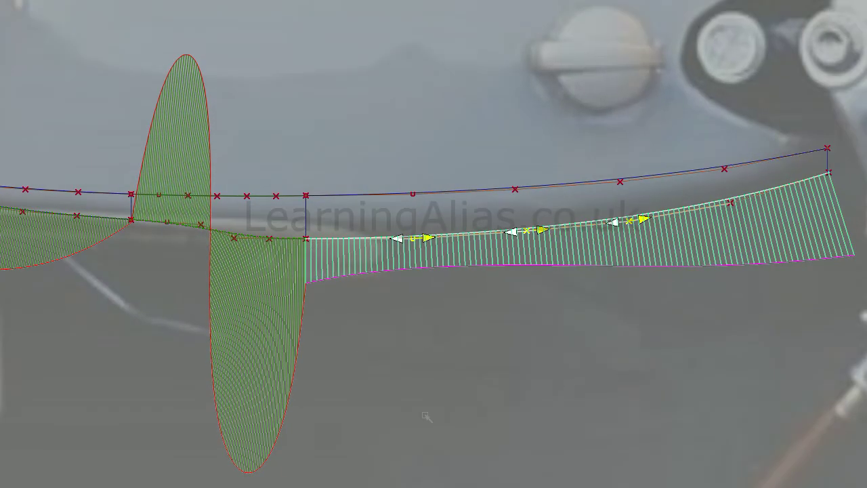
left_click_drag(400, 340, 472, 276)
left_click(413, 239, "shift")
left_click_drag(464, 332, 441, 340)
left_click(442, 341)
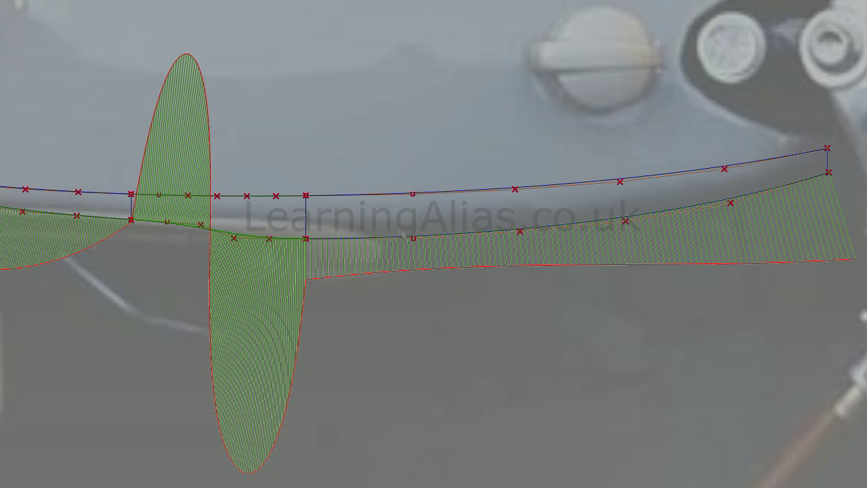
Step: Slide the three inner CVs nearest the bridging curve on the lower front side curve along the hull, one after another
left_click(412, 237)
right_click_drag(395, 313, 360, 314, "alt+shift")
left_click_drag(360, 317, 512, 360)
left_click(558, 206)
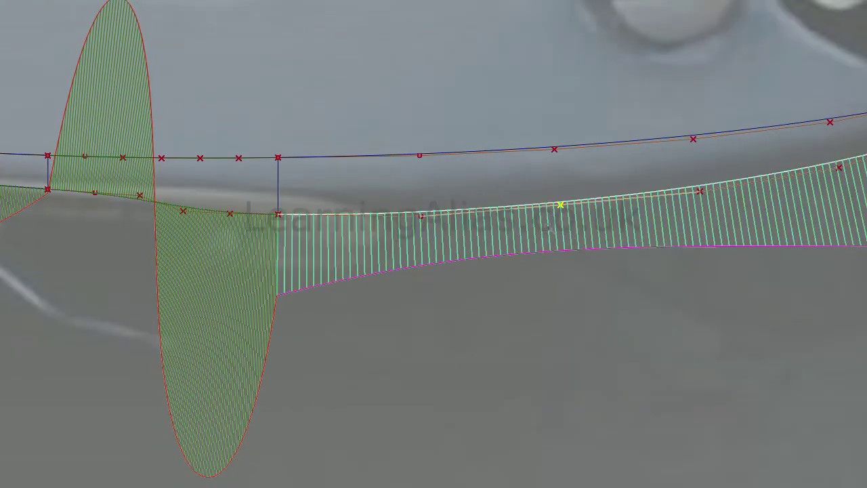
key("space")
left_click(558, 310)
left_click(700, 193)
left_click_drag(691, 397, 681, 383)
Step: Raise the front end CVs of the upper and lower front side curves together by a small amount
right_click_drag(542, 298, 474, 275, "alt+shift")
left_click(514, 219)
left_click_drag(380, 393, 329, 482)
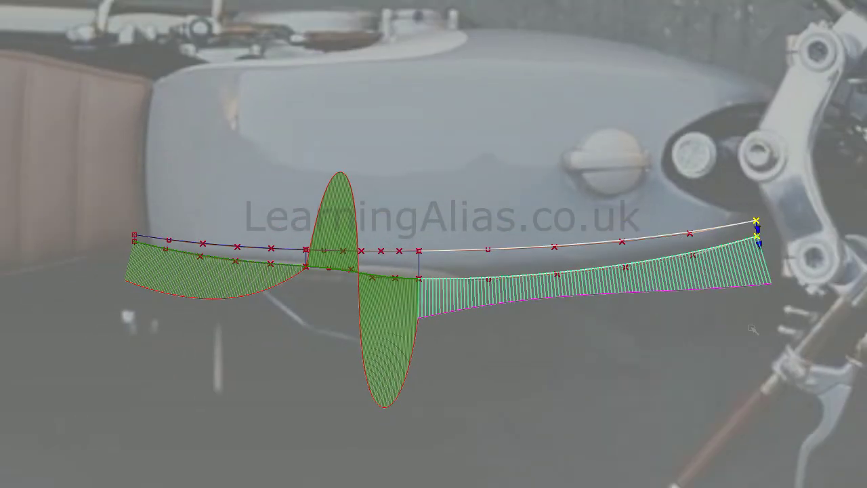
middle_click_drag(674, 303, 467, 300, "alt+shift")
right_click_drag(466, 302, 508, 390, "alt+shift")
right_click_drag(512, 175, 535, 165)
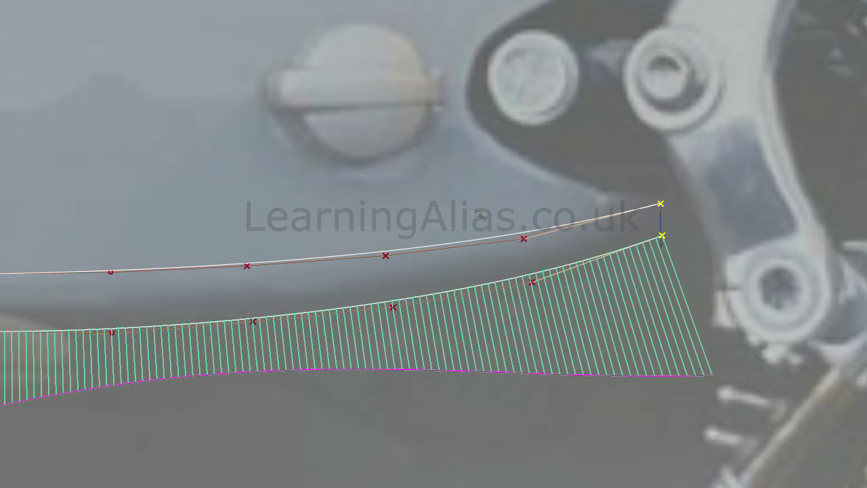
right_click_drag(479, 215, 481, 211)
Step: Slide the CVs next to the front ends of both front side curves along the hull toward the front end
left_click_drag(516, 223, 518, 186, "ctrl+shift")
left_click(527, 260)
left_click_drag(521, 366, 540, 366)
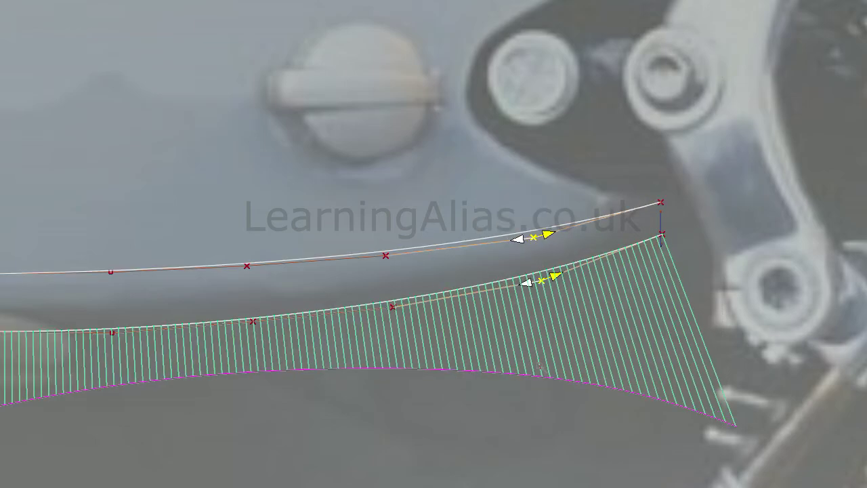
right_click_drag(540, 366, 525, 292, "alt+shift")
left_click_drag(612, 214, 612, 244, "ctrl+shift")
left_click(487, 261)
left_click_drag(414, 186, 420, 186)
Step: Select the four vertical section curves in the perspective view and display their CVs
right_click_drag(420, 186, 399, 183, "alt+shift")
left_click(382, 278)
left_click(397, 257)
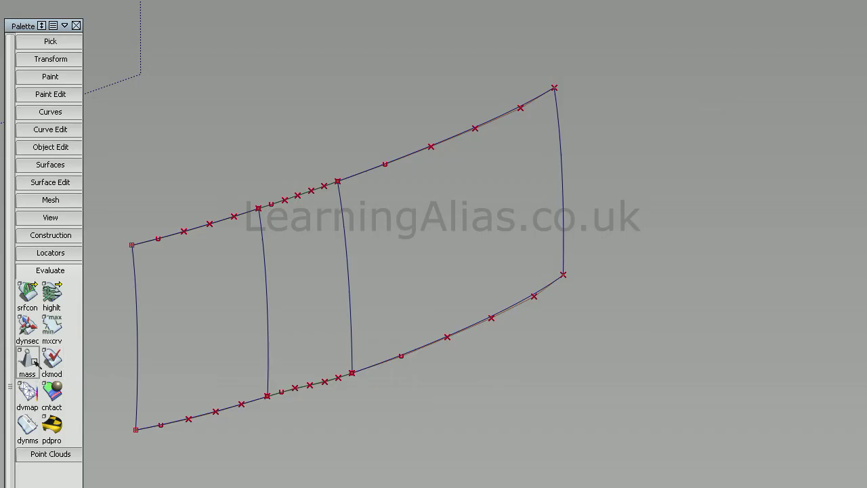
right_click_drag(237, 354, 277, 370, "ctrl+shift")
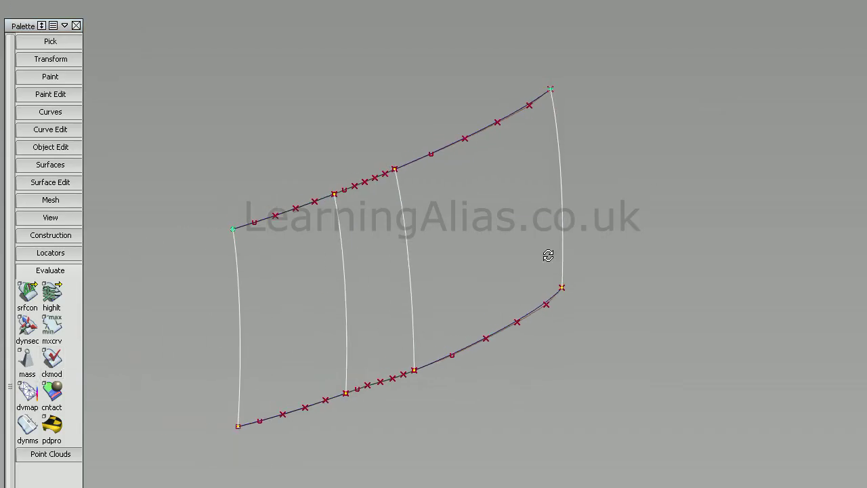
left_click_drag(548, 256, 538, 285, "alt+shift")
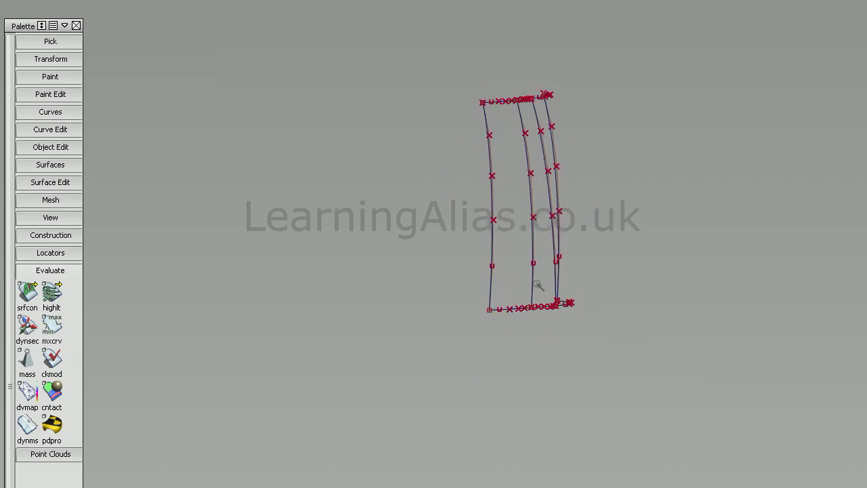
right_click_drag(440, 369, 485, 369, "alt+shift")
Step: Add curvature combs to the four section curves and compare their shapes from several angles
left_click(51, 272)
left_click(435, 276)
left_click(485, 255)
left_click_drag(570, 237, 488, 234, "alt+shift")
left_click(428, 202)
left_click(512, 202)
left_click_drag(513, 203, 620, 222, "alt+shift")
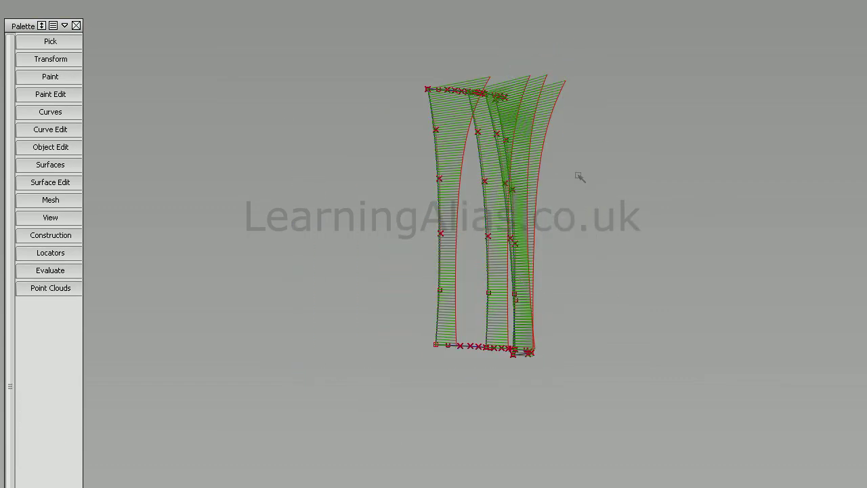
Step: Select the second CV from the top on all four section curves and move them together along their normals
left_click_drag(575, 172, 408, 125)
left_click_drag(450, 176, 524, 185, "alt+shift")
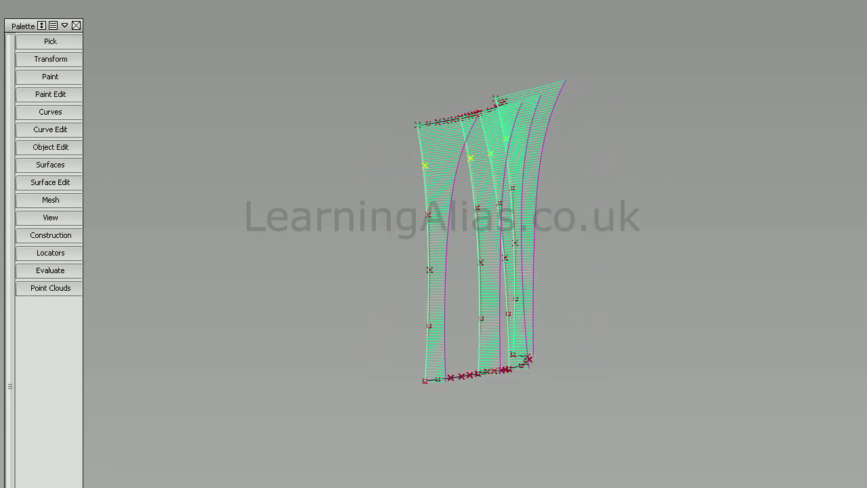
key("space")
left_click(336, 199)
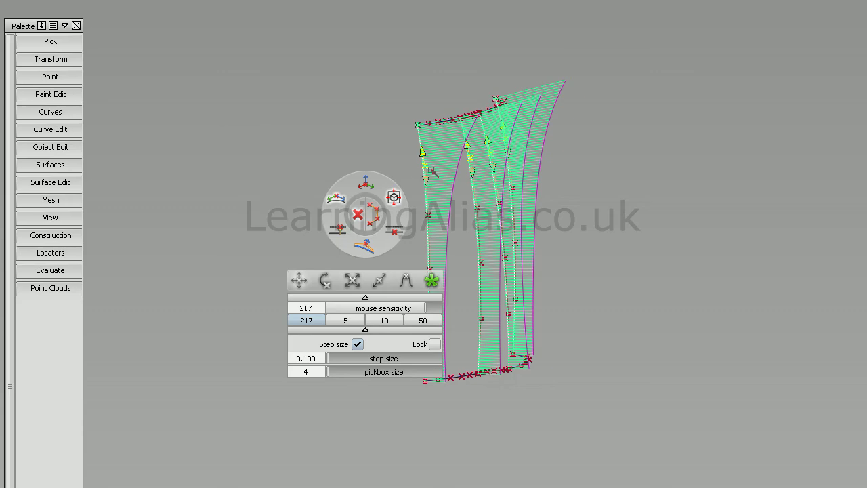
left_click(368, 247)
left_click_drag(565, 222, 808, 204)
left_click_drag(716, 200, 679, 200)
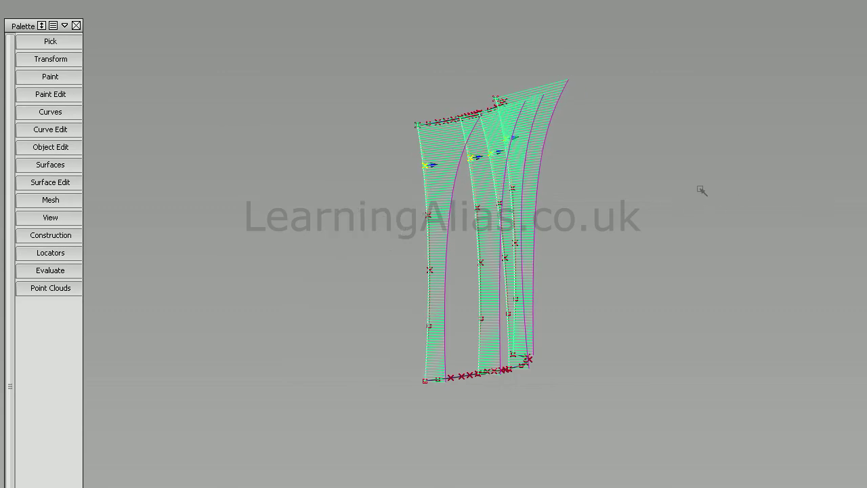
Step: Delete the curvature combs from the section curves
left_click_drag(702, 299, 614, 225, "alt+shift")
left_click_drag(613, 225, 367, 253, "alt+shift")
middle_click_drag(366, 253, 635, 221, "alt+shift")
left_click_drag(550, 291, 549, 380, "ctrl+shift")
left_click_drag(826, 235, 230, 319)
key("Delete")
Step: Open the Square surface tool's options and move the control window beside the curve network
left_click(31, 164)
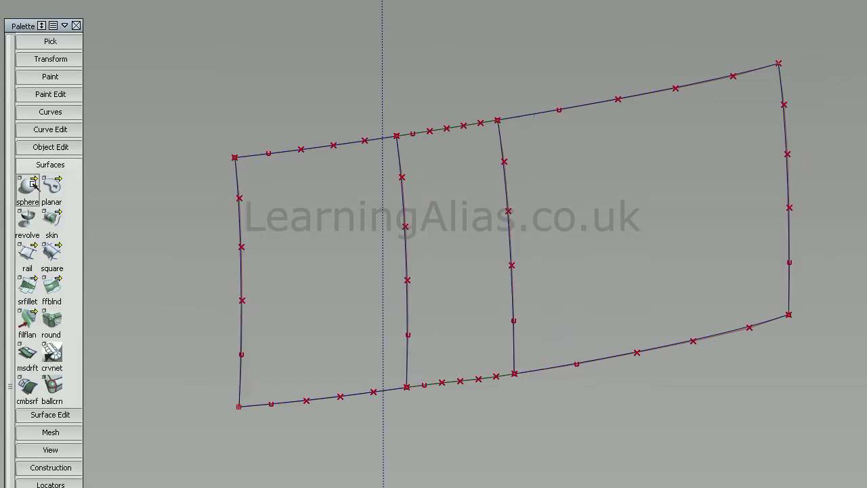
left_click(52, 257)
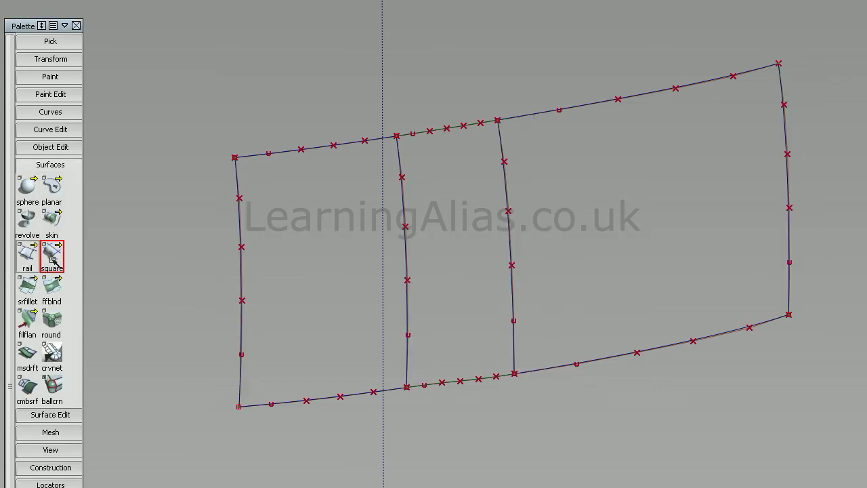
double_click(53, 260)
double_click(59, 259)
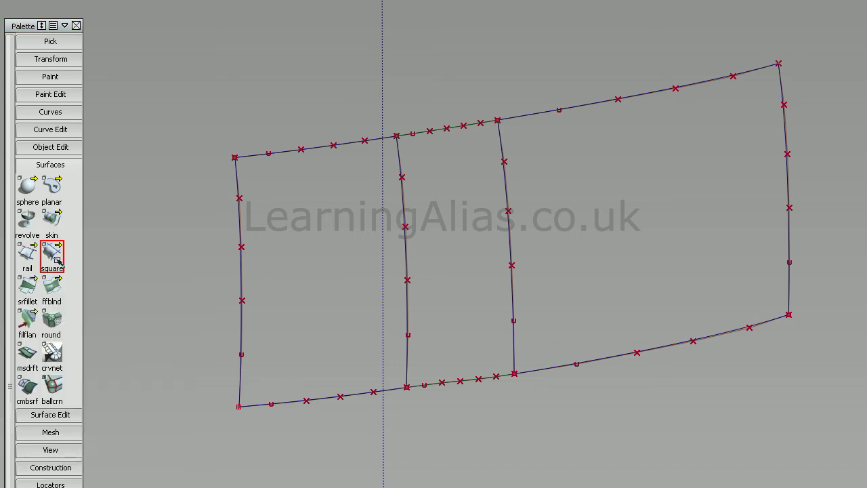
left_click_drag(23, 29, 0, 29)
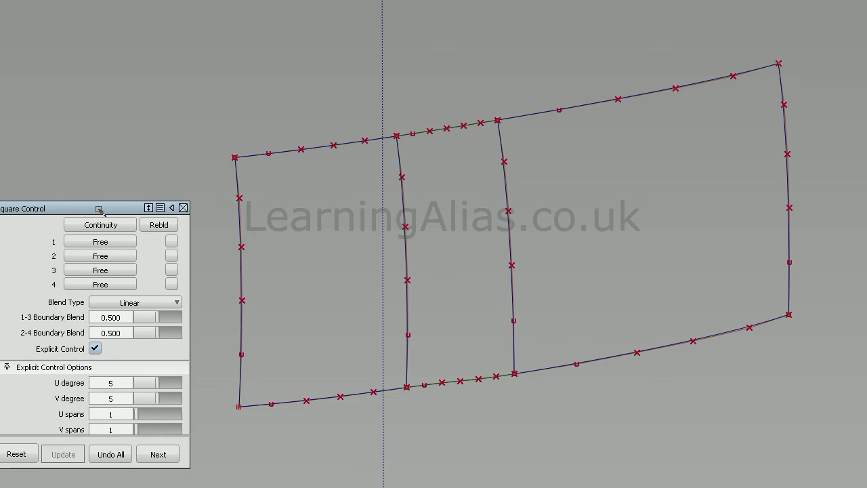
left_click_drag(97, 207, 124, 135)
scroll(212, 240, "down", 5)
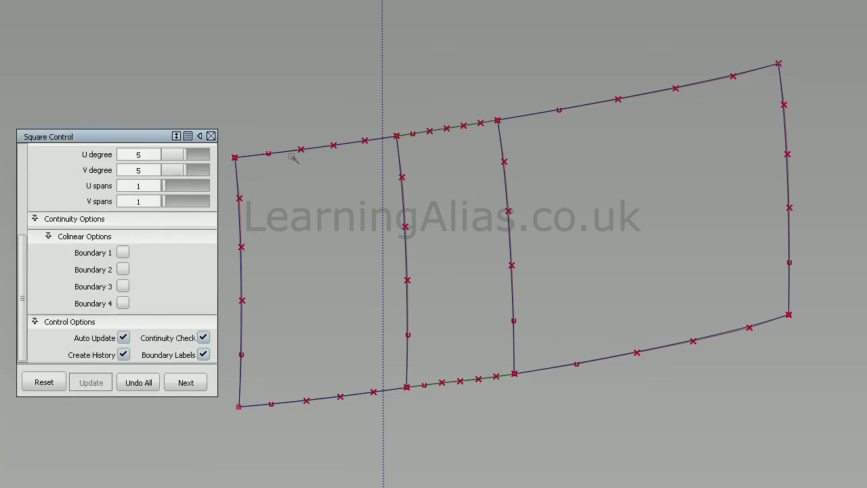
Step: Build a Square surface over the rear patch from its upper, middle, lower and rear boundary curves
left_click(355, 149)
left_click(410, 212)
left_click(365, 393)
left_click(242, 267)
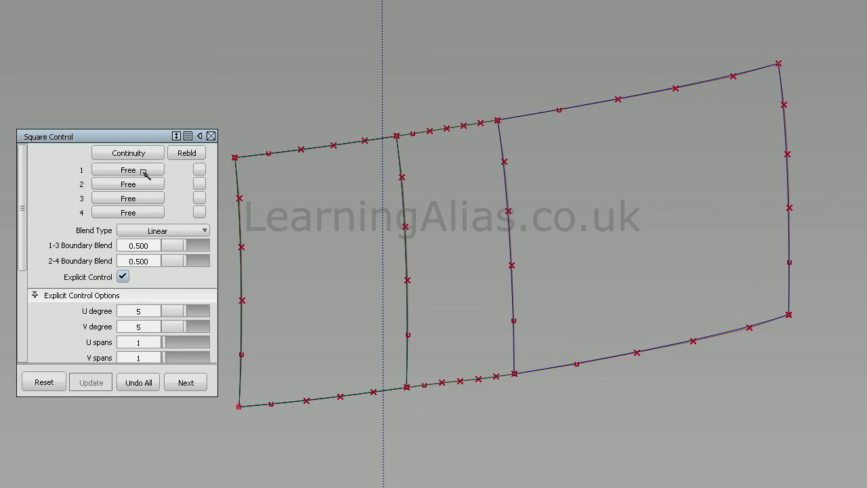
Step: Set boundary 4 of the Square surface to G2 Curvature and enable its colinear option
left_click(136, 199)
left_click(121, 211)
left_click(119, 212)
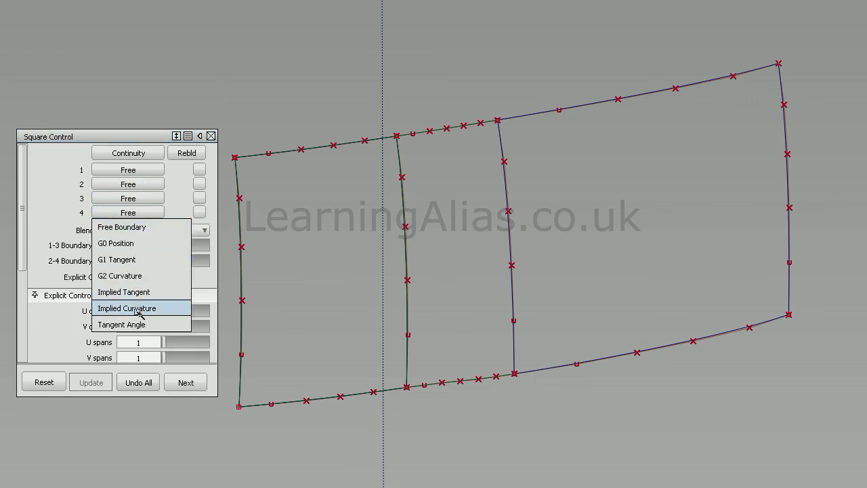
left_click(144, 275)
scroll(153, 271, "down", 5)
left_click(123, 317)
Step: Build the middle Square surface from the bridging curves, the front section and the rear surface's edge, with U degree 6
left_click(404, 184)
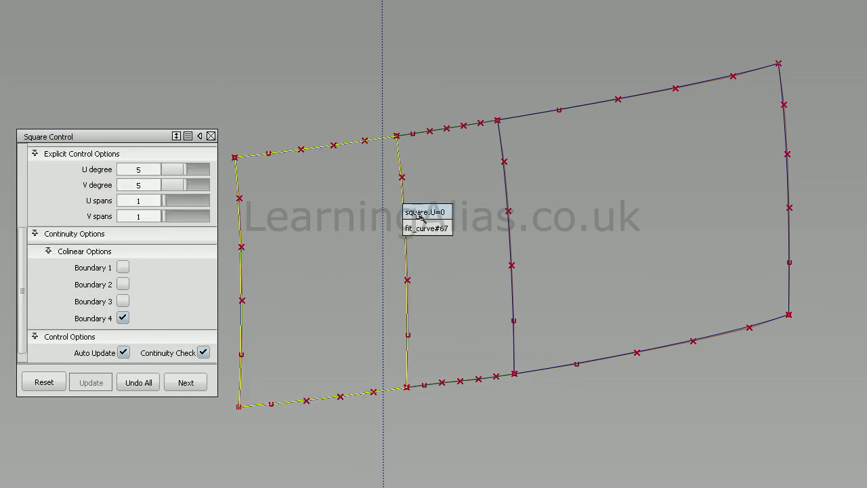
left_click(418, 214)
left_click(456, 128)
left_click(508, 254)
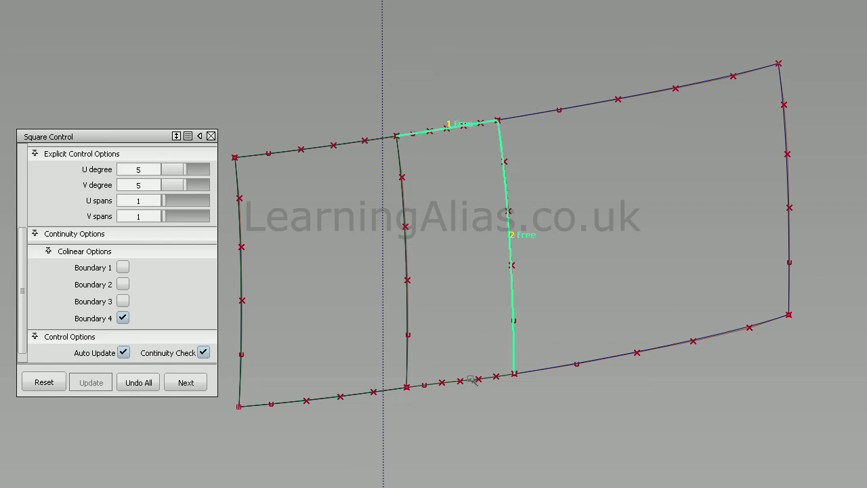
left_click(407, 337)
left_click(437, 331)
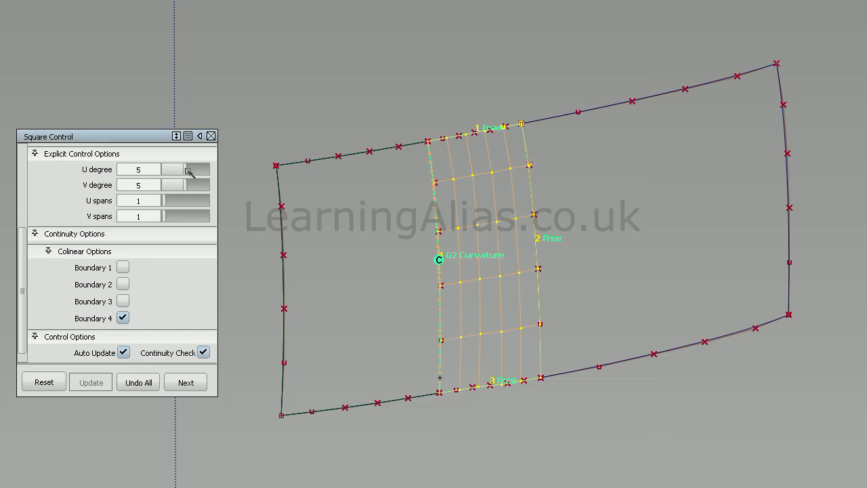
left_click_drag(610, 237, 562, 283, "alt+shift")
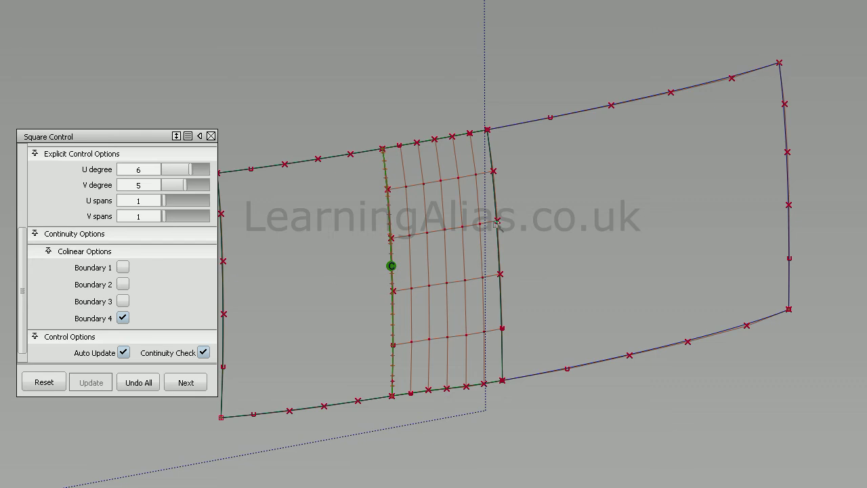
Step: Build the front Square surface from the front side curves and front section, using the middle surface's edge as the last boundary
left_click(787, 153)
left_click(650, 350)
left_click(501, 301)
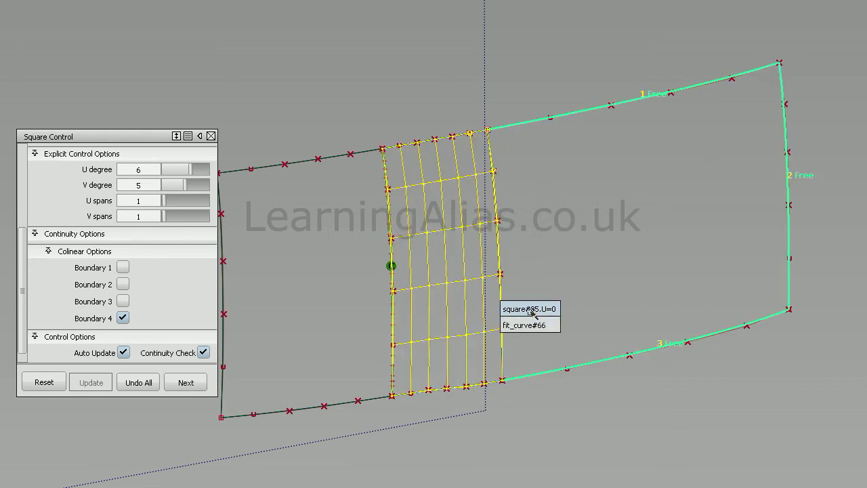
left_click(532, 310)
left_click_drag(531, 309, 505, 312, "alt+shift")
left_click(505, 312)
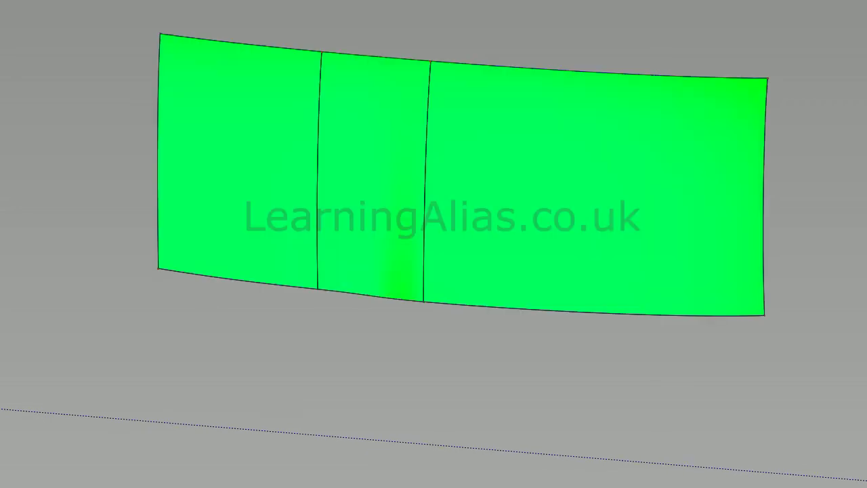
Step: Bring in the Diagnostic Shade window and increase the Curvature Color Scale of the mean curvature evaluation
left_click_drag(865, 220, 69, 73)
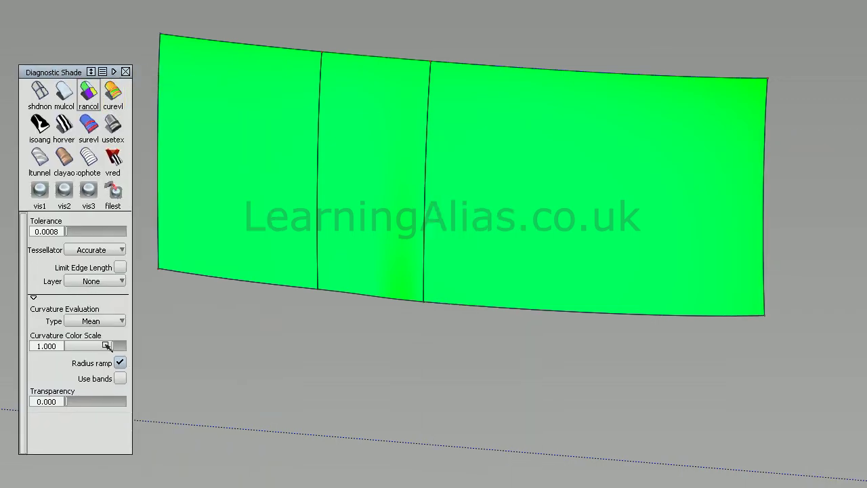
left_click_drag(115, 346, 121, 352)
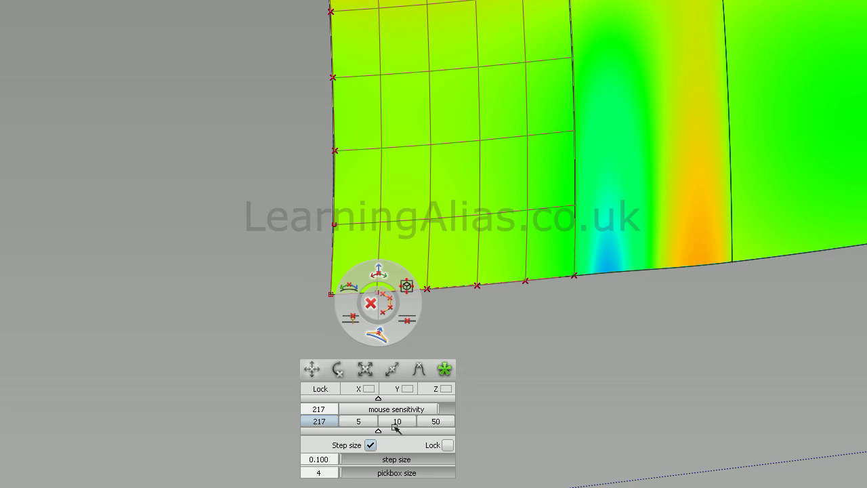
Step: Adjust the mouse sensitivity and try moving the lower rear corner CV of the side surface in Y
left_click_drag(402, 412, 392, 409)
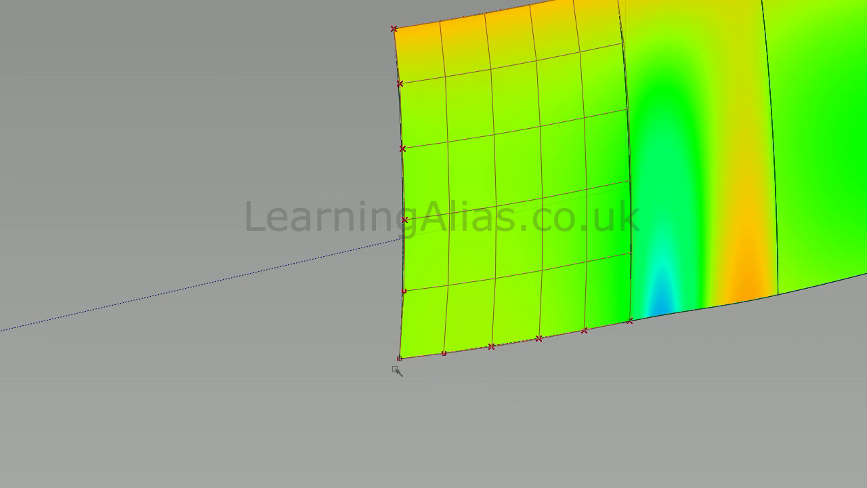
left_click_drag(366, 343, 435, 379)
right_click(453, 400, "ctrl+shift")
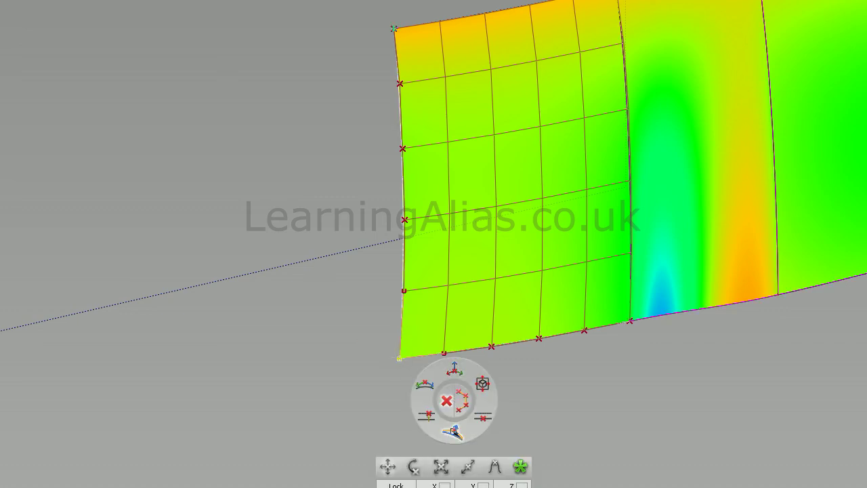
left_click(457, 369)
middle_click_drag(419, 387, 597, 452)
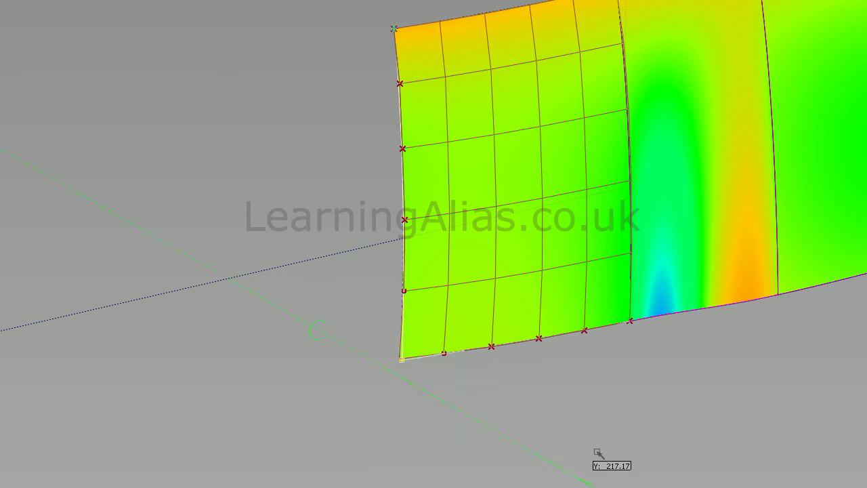
left_click_drag(597, 452, 599, 452)
left_click_drag(420, 396, 435, 396)
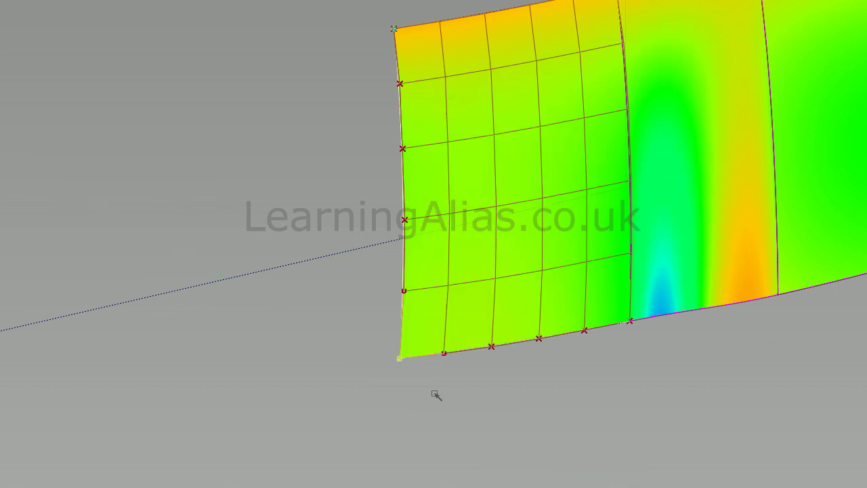
mouse_move(522, 462)
left_mouse_down()
mouse_move(462, 430)
mouse_move(546, 458)
mouse_move(540, 461)
left_mouse_up()
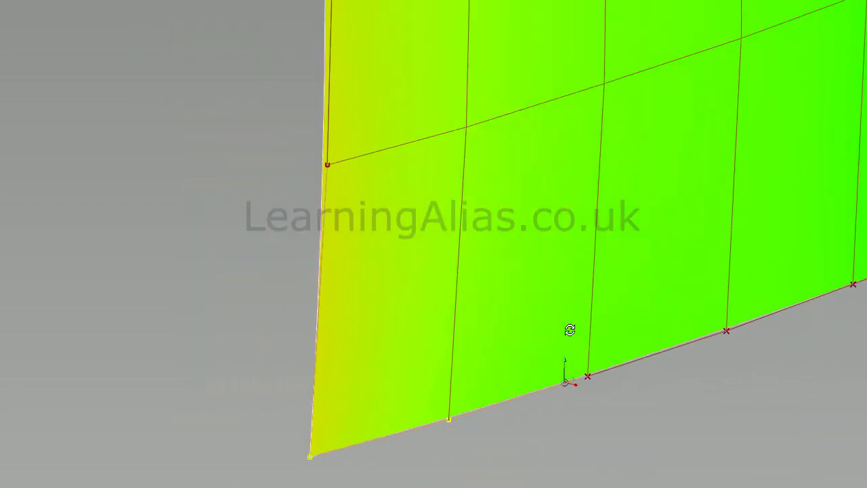
Step: Shift the third CV from the bottom of the rear section curve to even out the surface curvature
right_click_drag(438, 355, 440, 447, "alt+shift")
left_click_drag(445, 455, 437, 393, "ctrl+shift")
middle_click_drag(410, 320, 411, 384, "alt+shift")
right_click_drag(379, 450, 447, 378, "alt+shift")
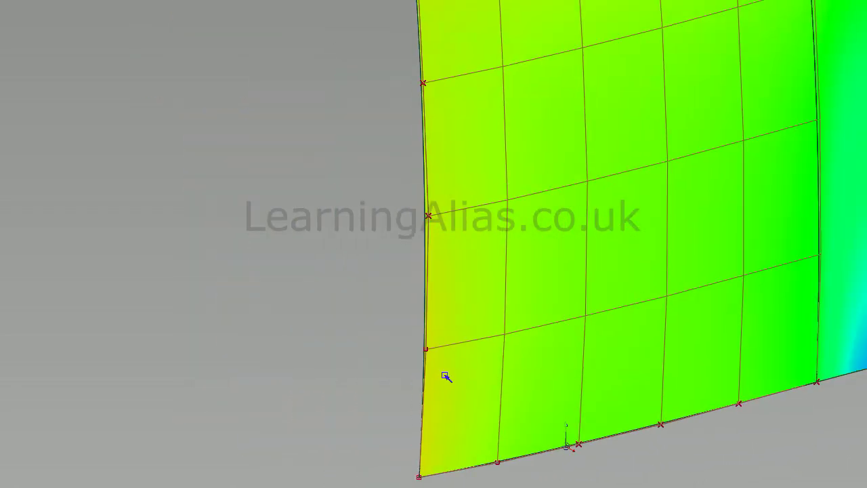
middle_click_drag(462, 278, 429, 328, "alt+shift")
left_click_drag(325, 235, 410, 293)
middle_click_drag(310, 332, 341, 306)
Step: Replace the selection with the fourth CV from the bottom of the rear section curve and shift it
right_click_drag(342, 307, 312, 306, "alt+shift")
left_click_drag(403, 267, 410, 201, "ctrl+shift")
left_click_drag(304, 210, 421, 146)
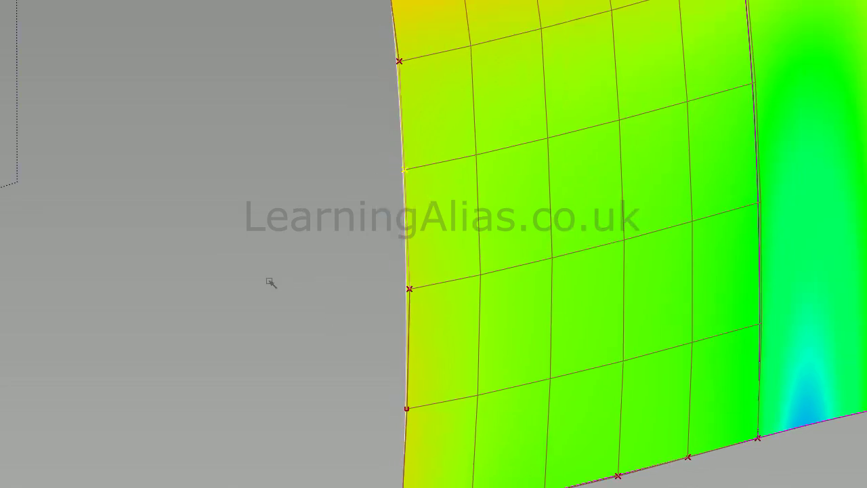
middle_click_drag(271, 283, 214, 297)
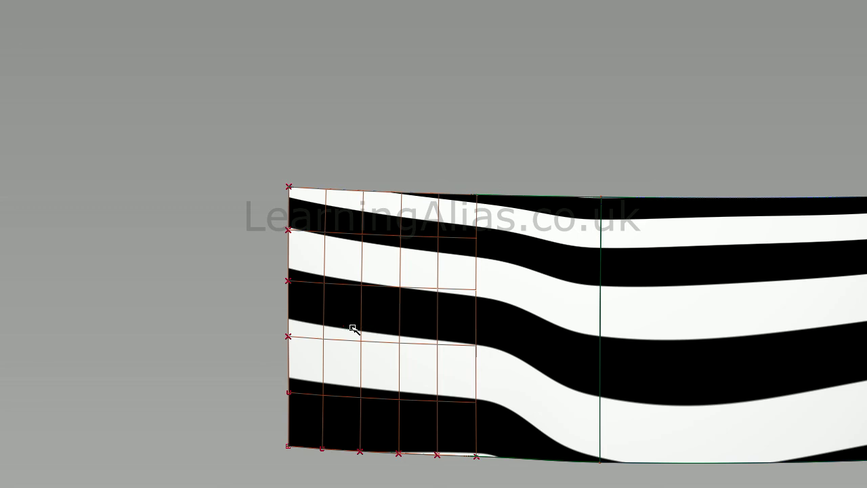
Step: Hide the CVs of the rear section and lower rear side curves and inspect the zebra stripes across the three side surfaces
left_click_drag(380, 374, 401, 390, "ctrl+shift")
left_click_drag(367, 475, 294, 340)
left_click_drag(234, 315, 304, 337)
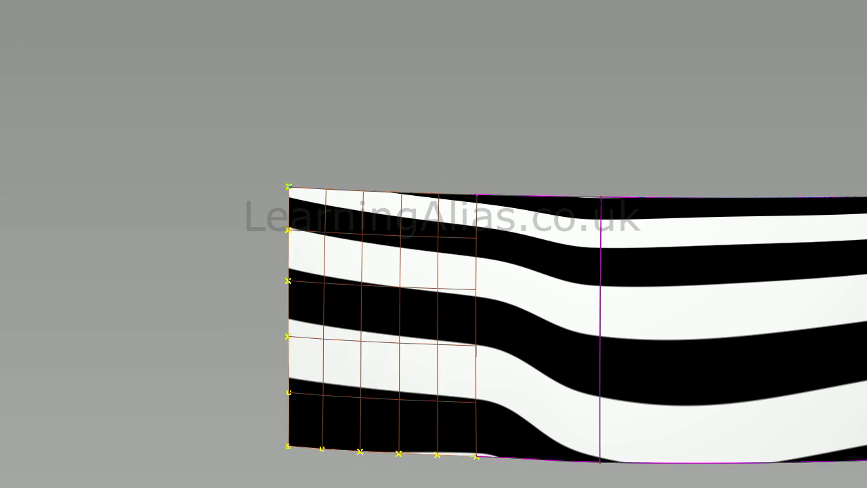
left_click_drag(410, 293, 371, 329, "ctrl+shift")
right_click_drag(461, 177, 420, 171, "alt+shift")
mouse_move(420, 171)
left_mouse_down("alt+shift")
mouse_move(395, 210)
mouse_move(391, 269)
mouse_move(388, 234)
left_mouse_up("alt+shift")
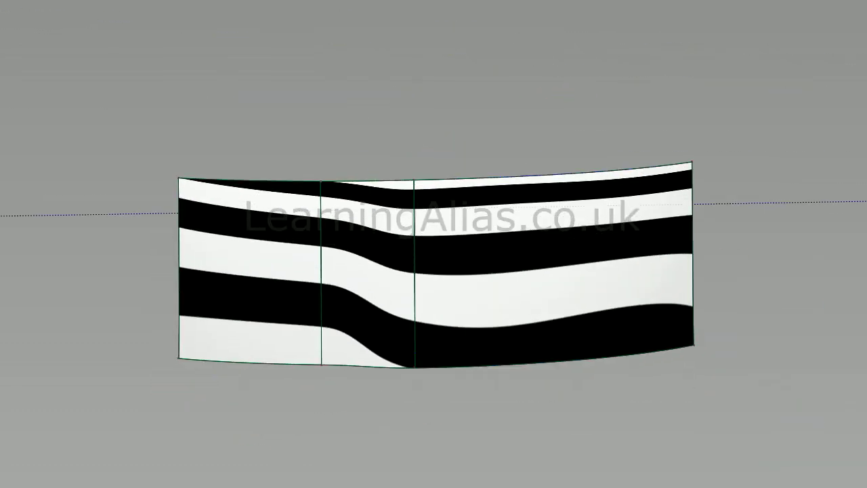